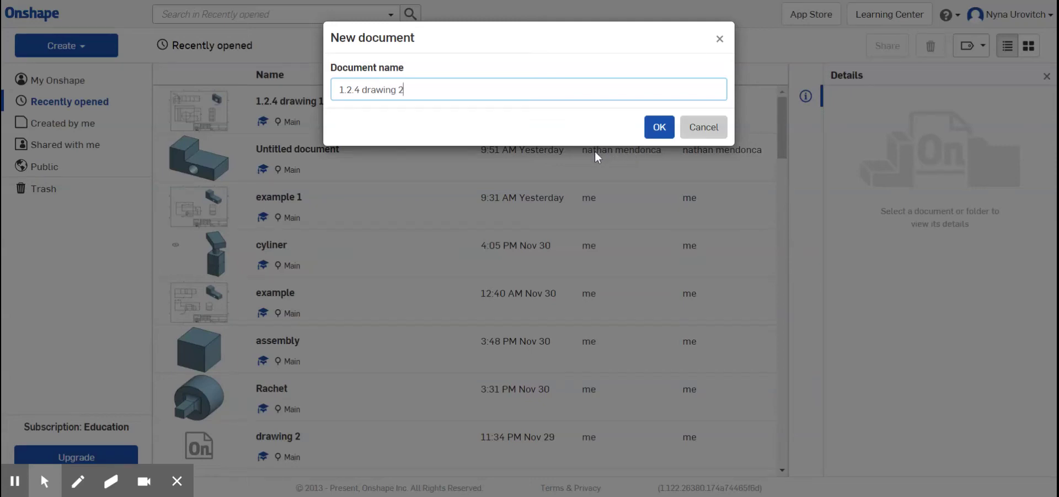
Step: Create a new document named '1.2.4 drawing 2' and open its empty Part Studio
left_click(659, 131)
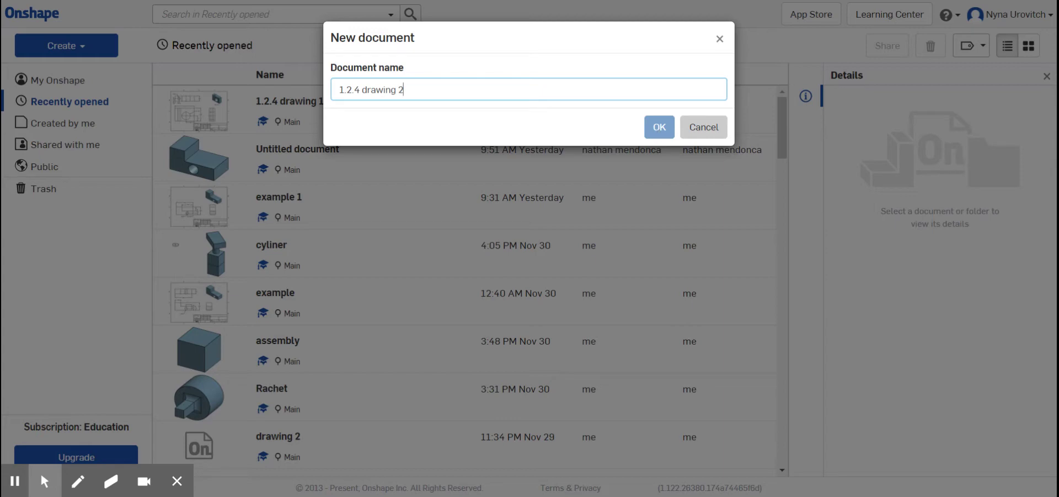
left_click(657, 126)
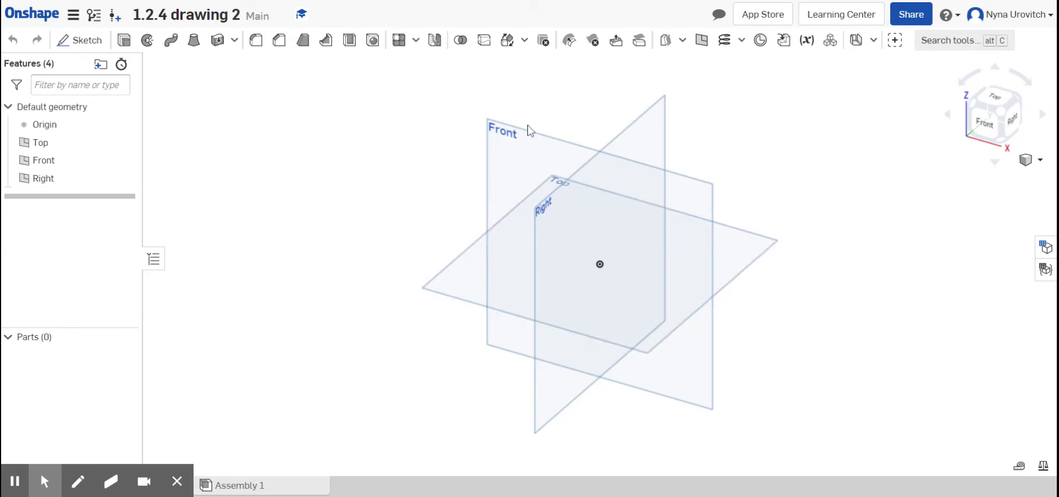
Step: Start a sketch on the Front plane, viewed straight on
left_click(513, 151)
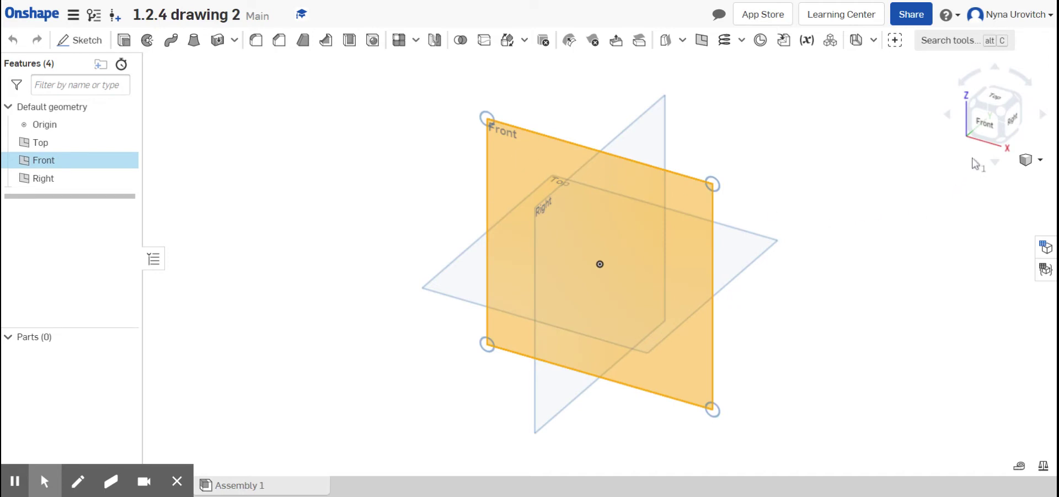
left_click(982, 124)
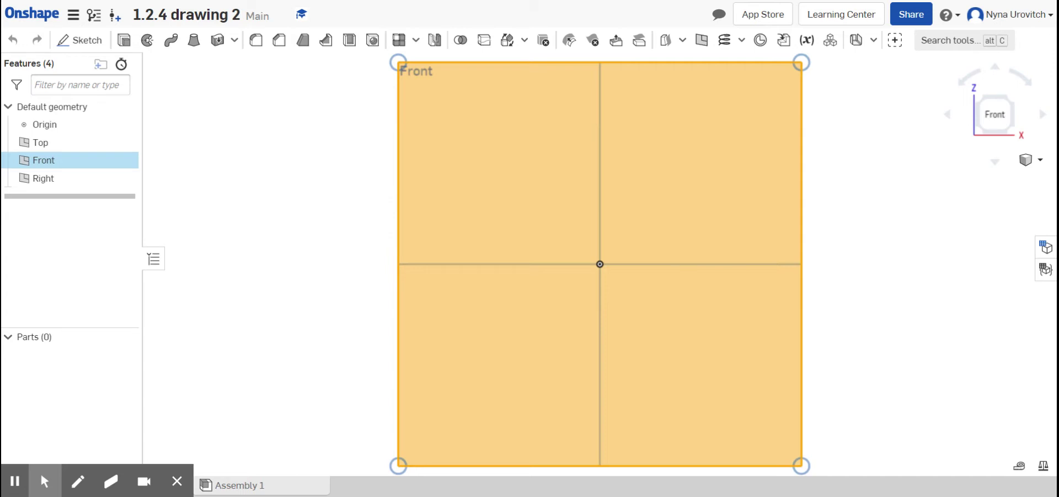
left_click(89, 44)
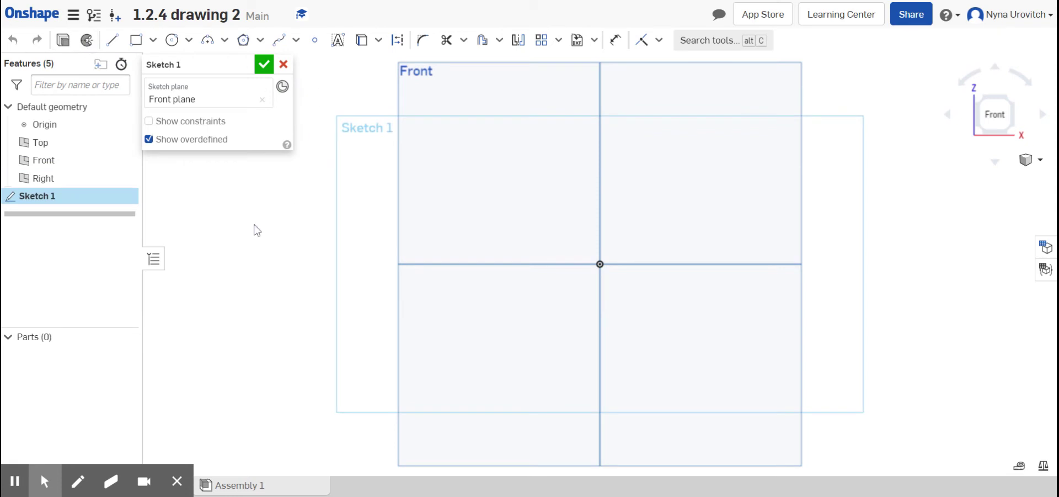
Step: Draw a closed L-shaped line profile starting and ending at the origin
left_click(115, 43)
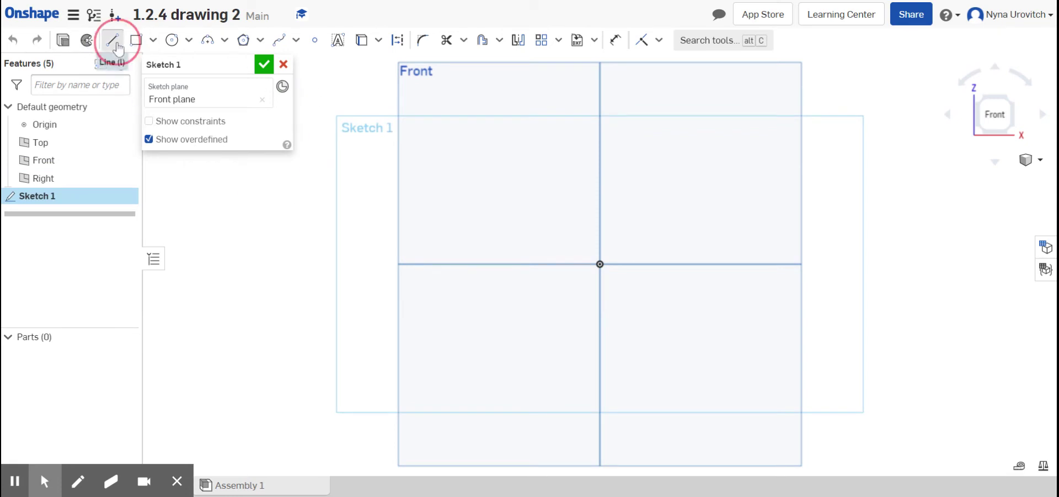
left_click(601, 264)
left_click(601, 151)
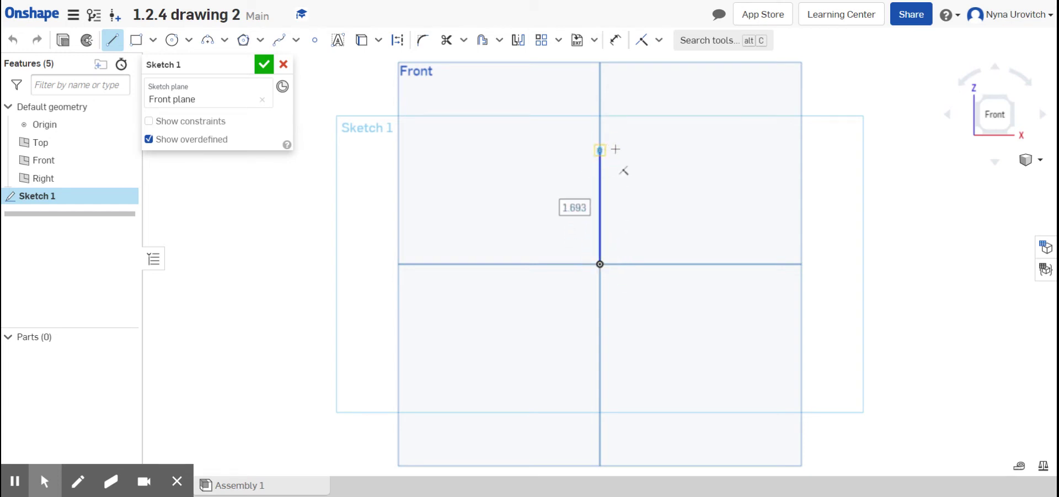
left_click(638, 225)
left_click(717, 224)
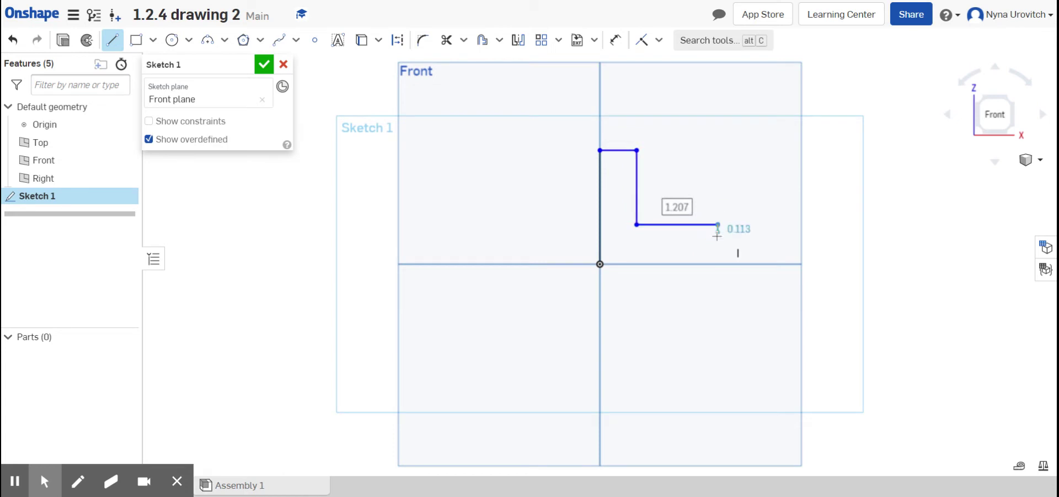
left_click(718, 264)
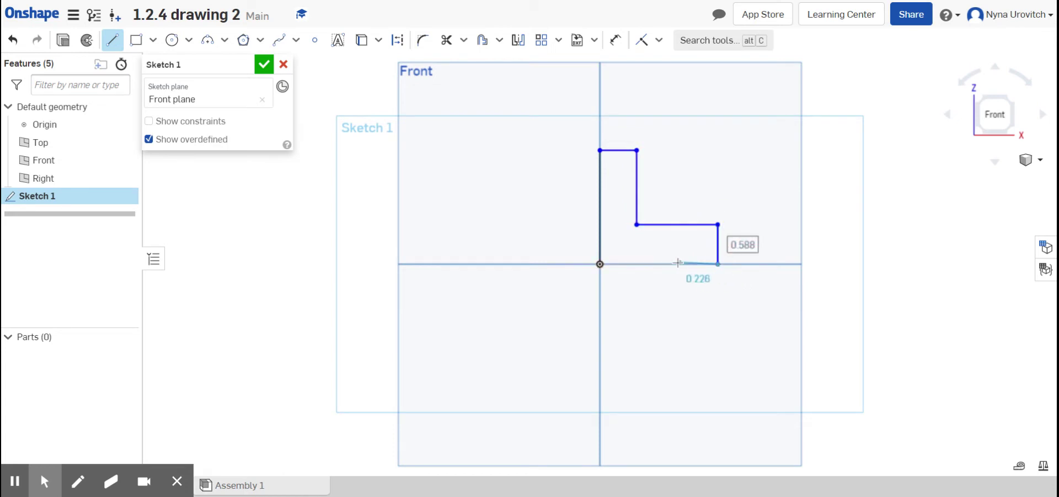
left_click(600, 264)
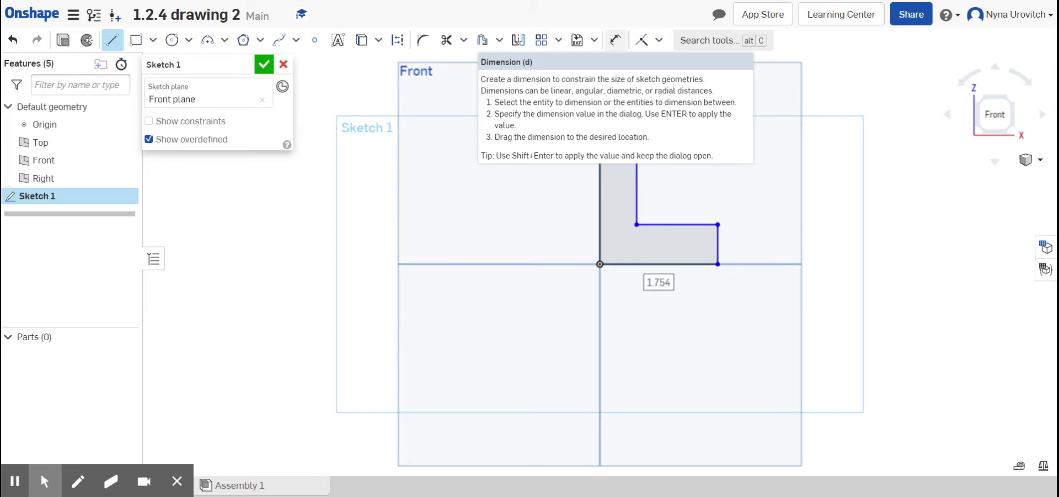
Step: Dimension the L's top edge to 1 and its left edge to 3
left_click(616, 40)
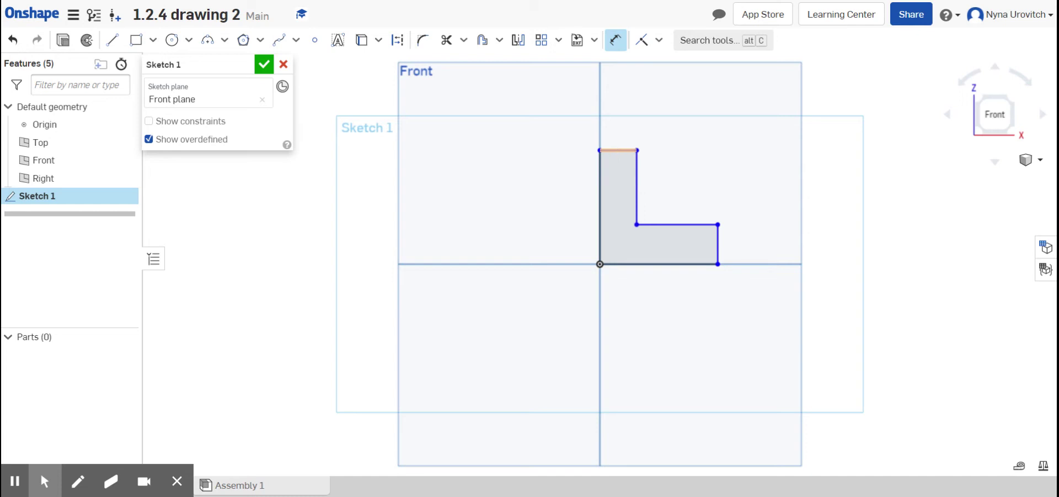
left_click(618, 150)
left_click(619, 125)
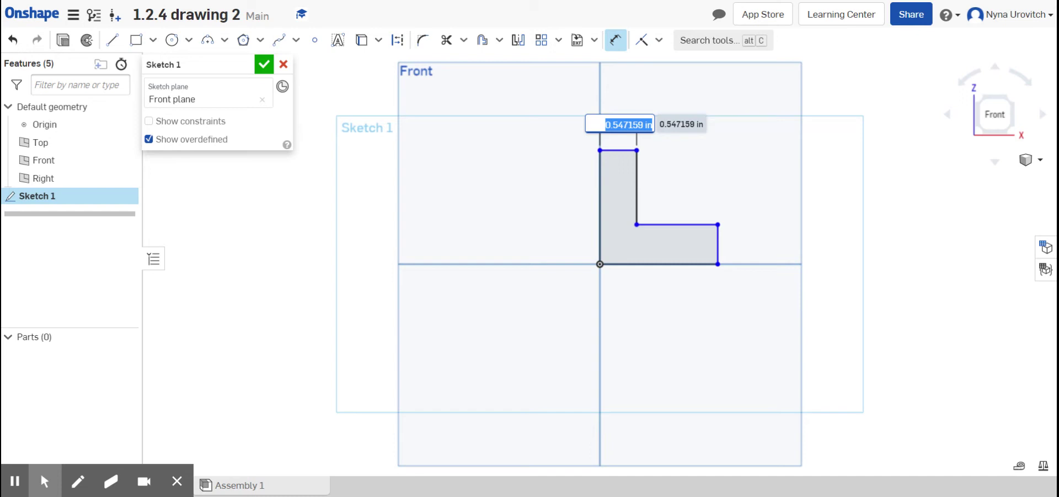
type("1")
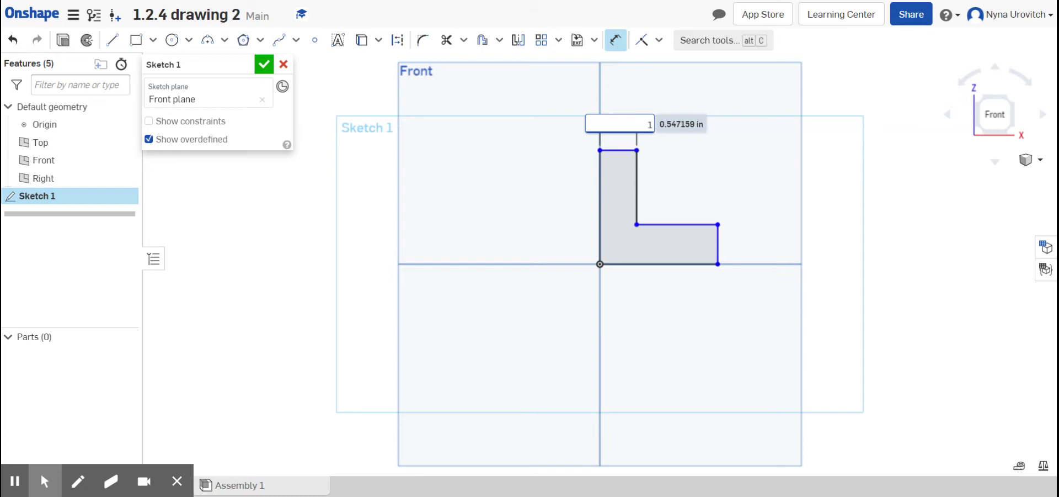
key("Return")
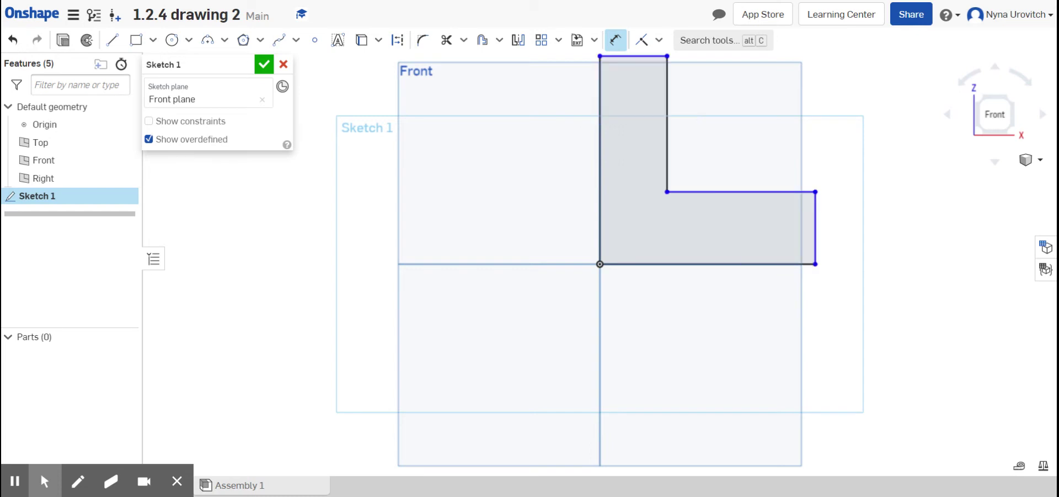
left_click(600, 124)
left_click(552, 125)
key("BackSpace")
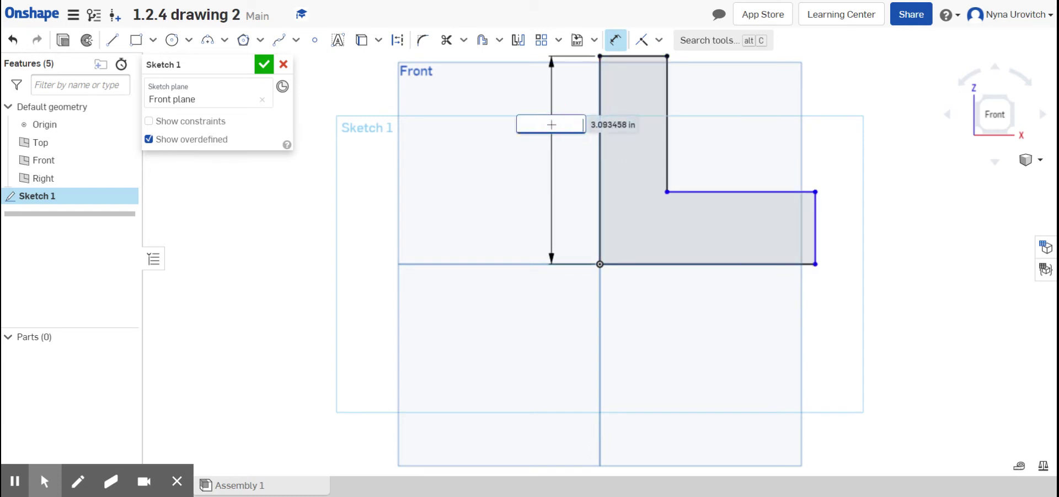
type("3")
key("Return")
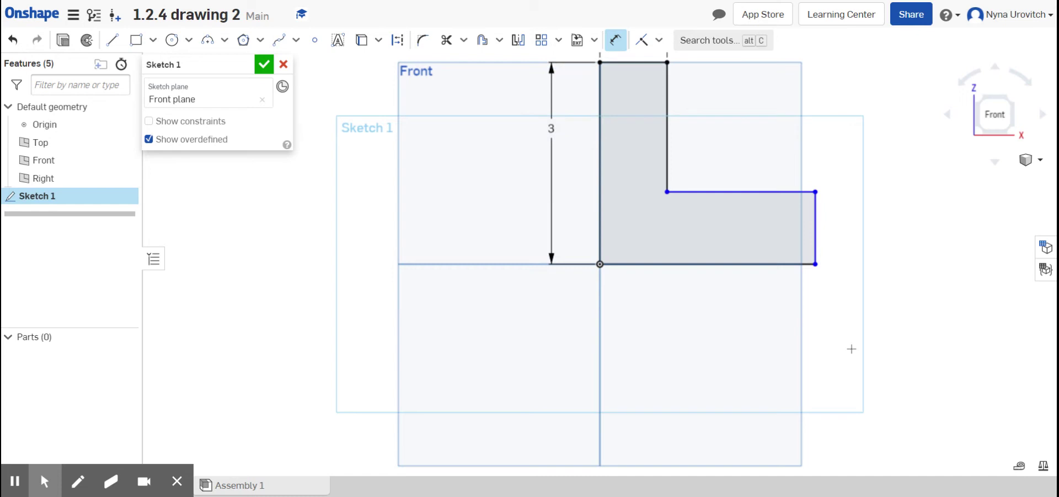
Step: Dimension the L's bottom edge to 3 and its right edge to 1
left_click(711, 264)
left_click(713, 294)
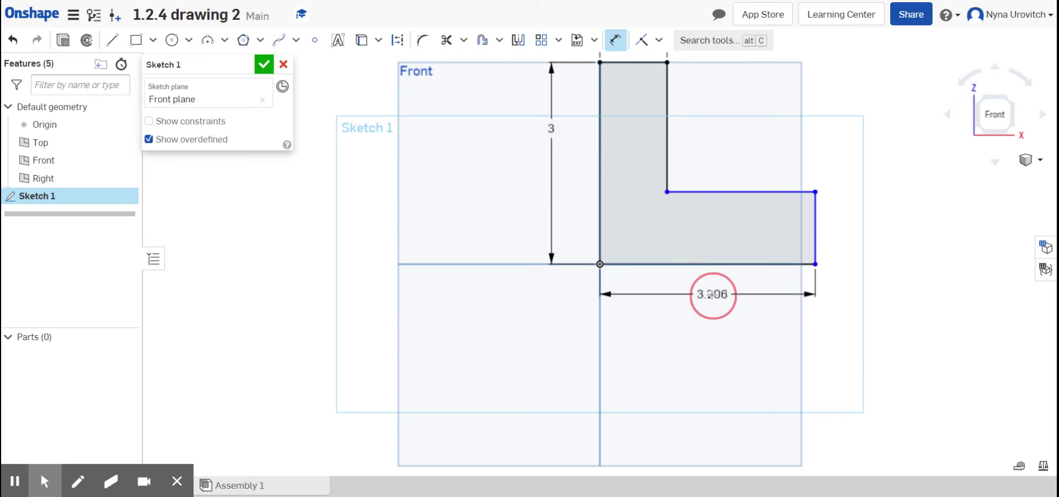
key("BackSpace")
type("3")
key("Return")
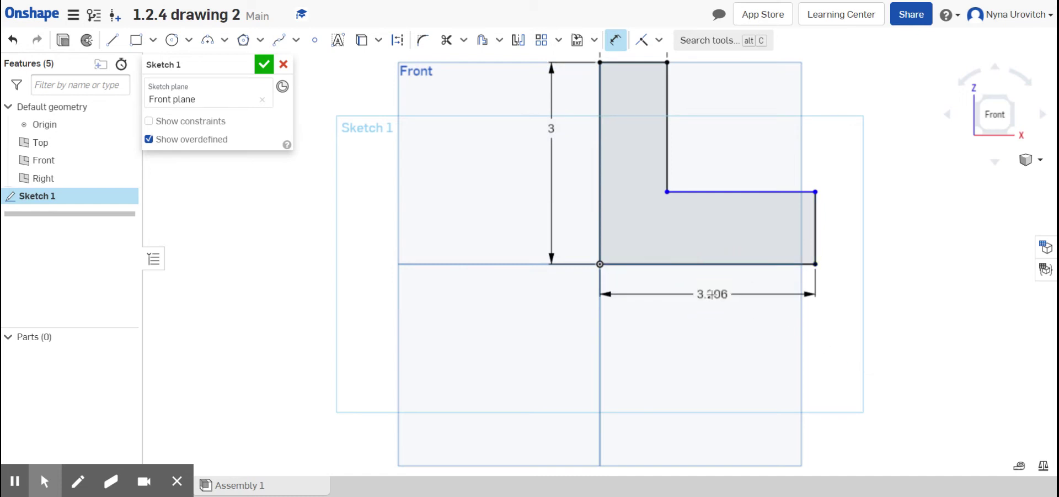
left_click(803, 225)
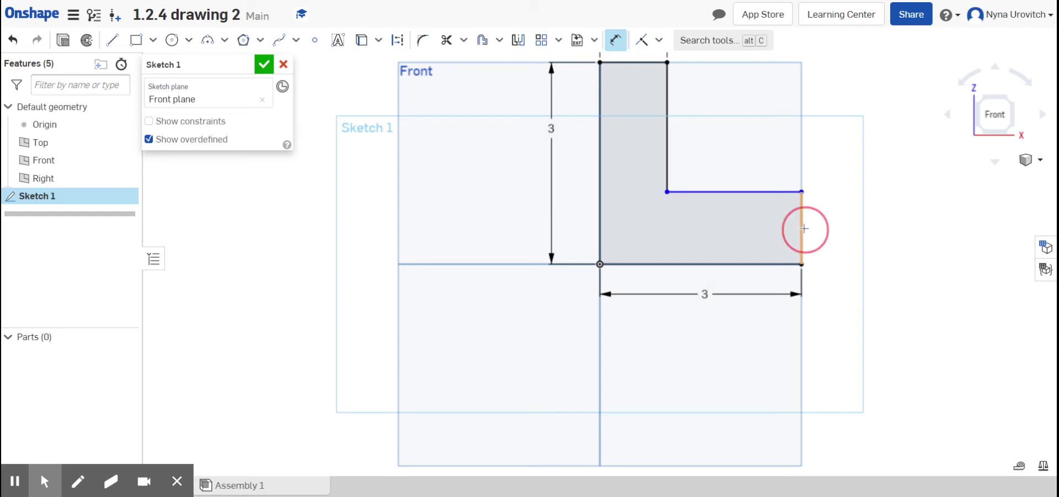
left_click(866, 229)
key("BackSpace")
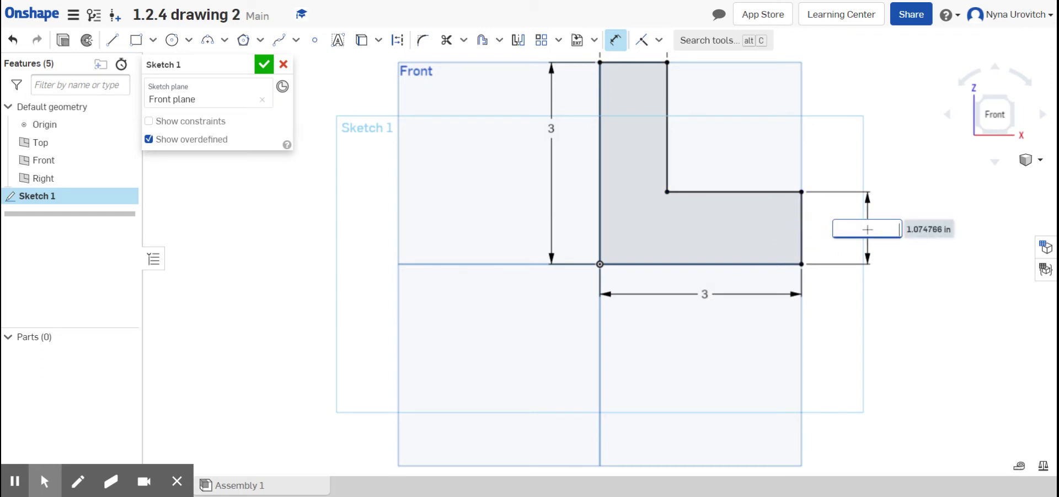
type("1")
key("Return")
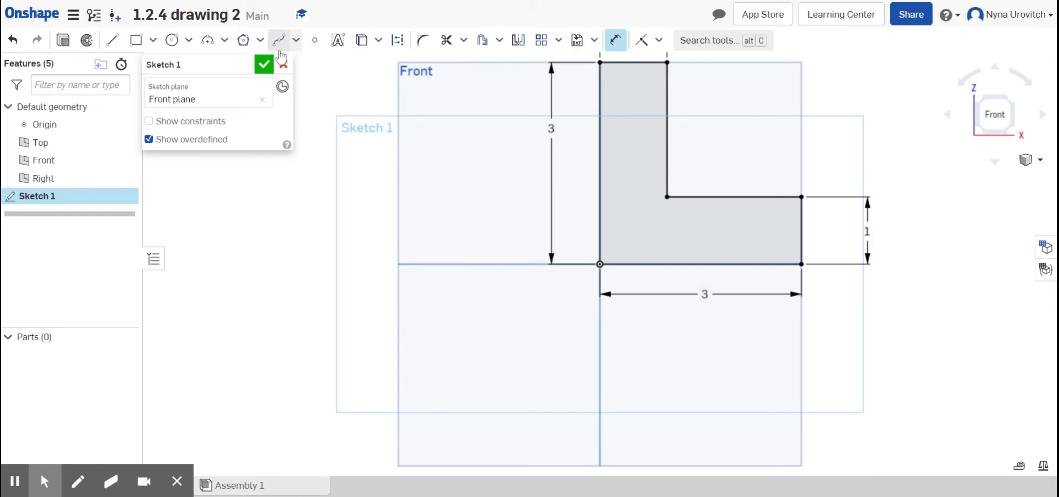
Step: Finish Sketch 1 and extrude the L region 1.5 in deep into Part 1
left_click(264, 65)
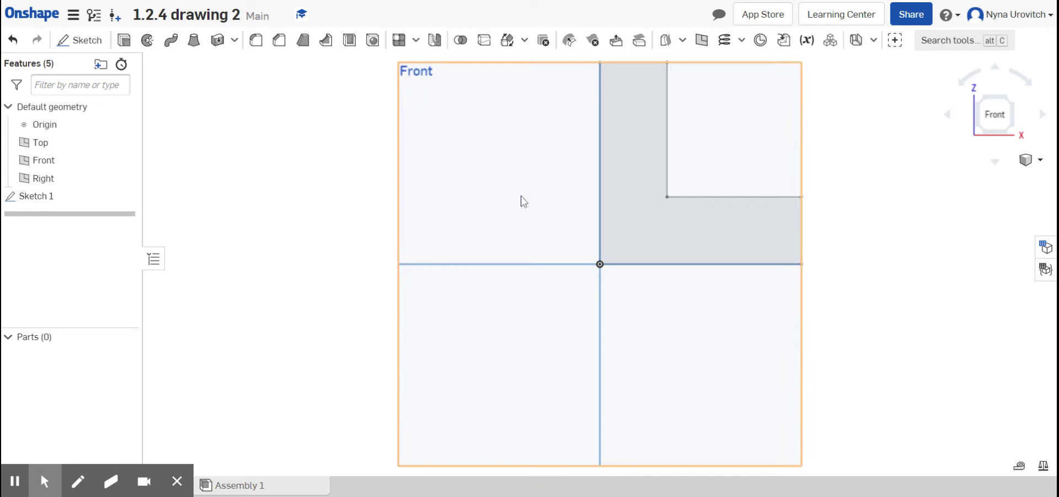
left_click(640, 204)
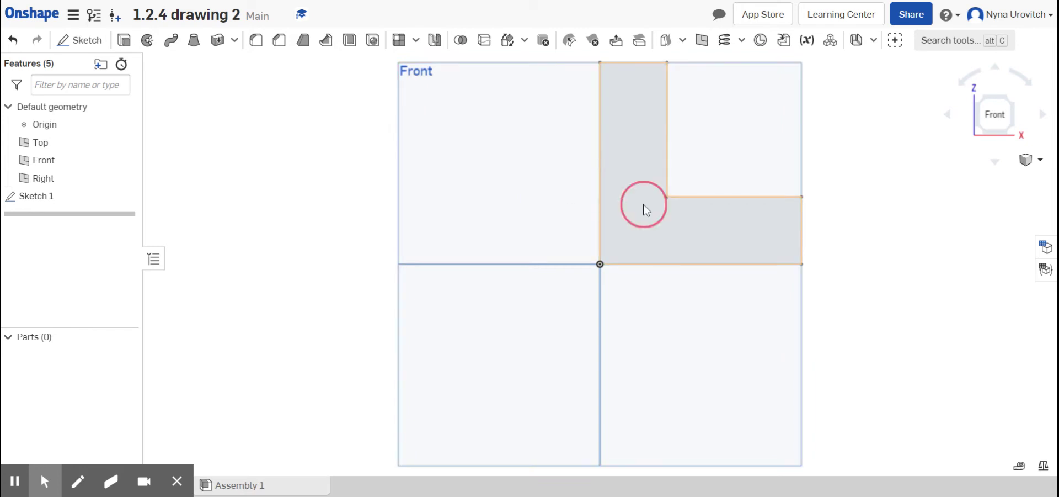
left_click(125, 41)
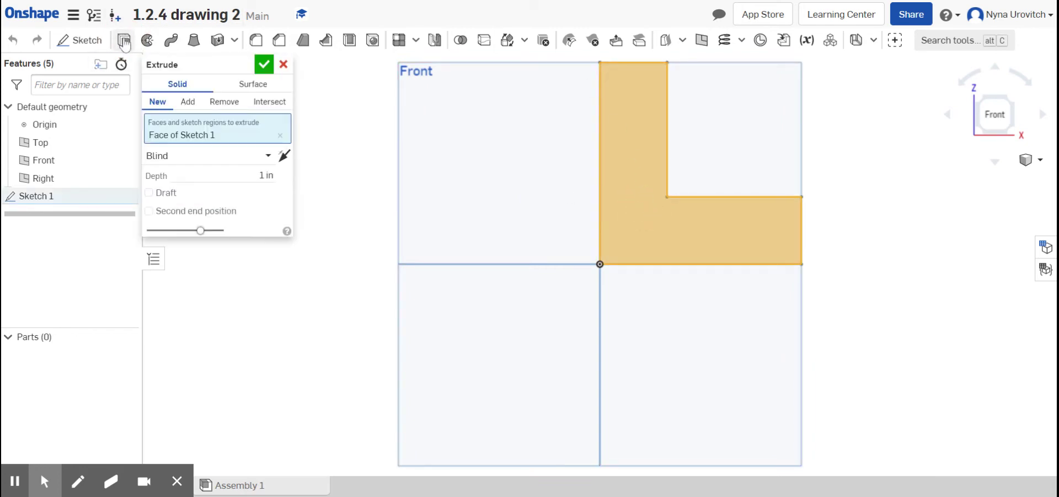
left_click(270, 175)
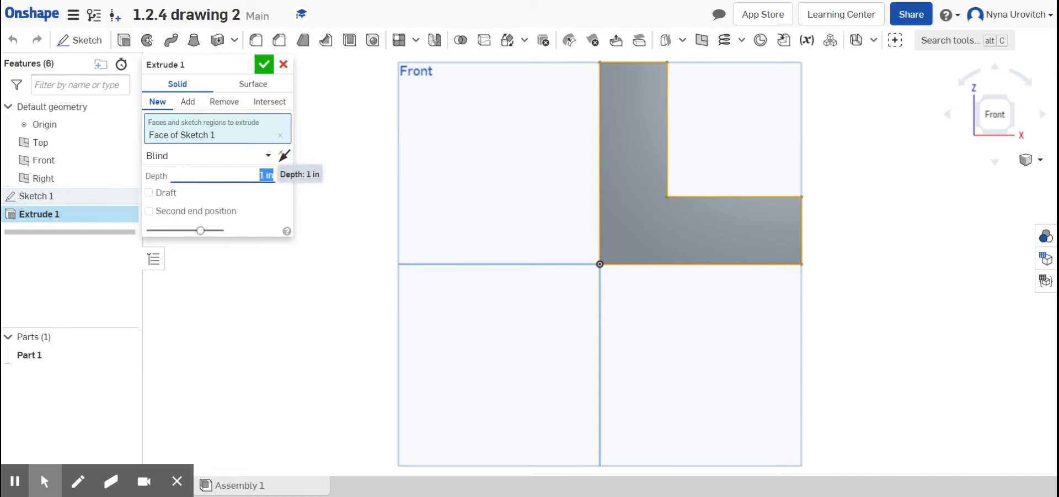
key("BackSpace")
type("1.5")
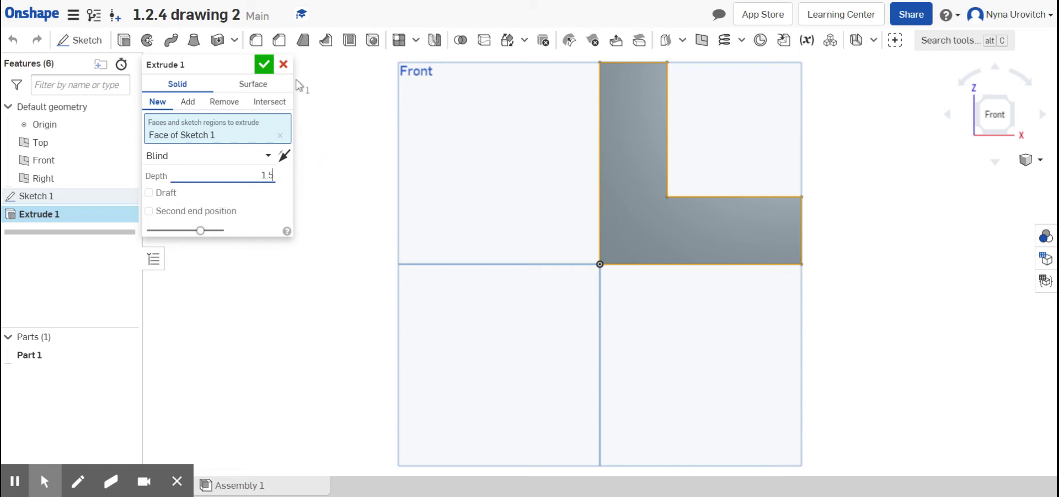
left_click(265, 65)
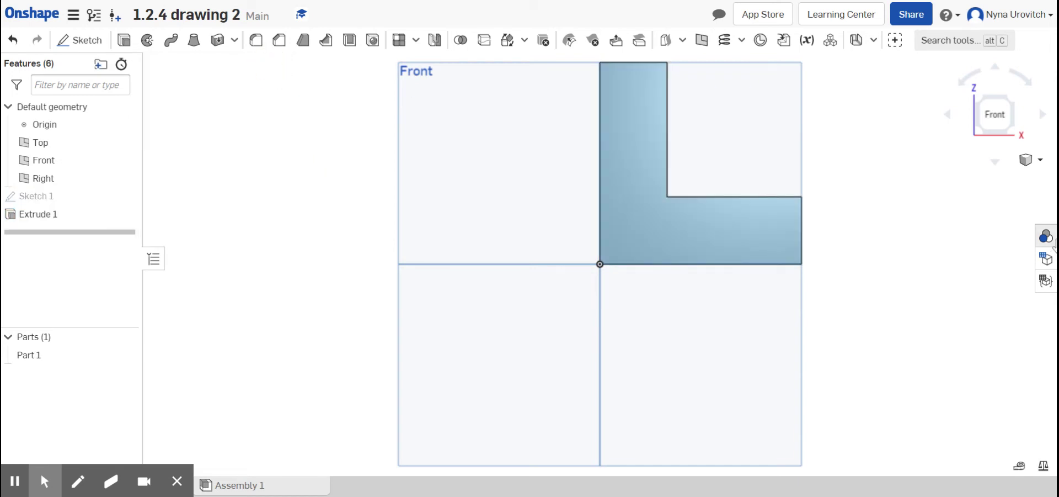
Step: Show the part in isometric view and select the L's inner vertical face
left_click(1027, 160)
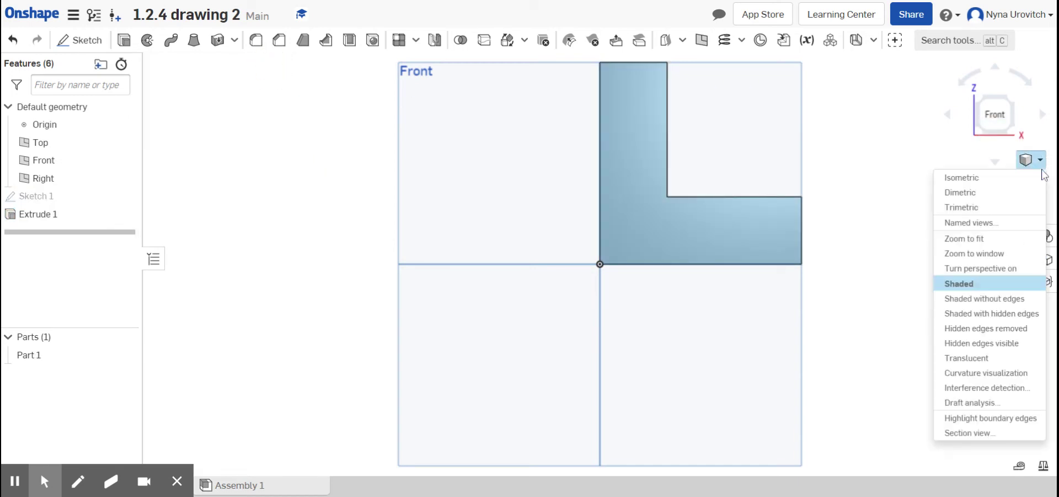
left_click(1014, 178)
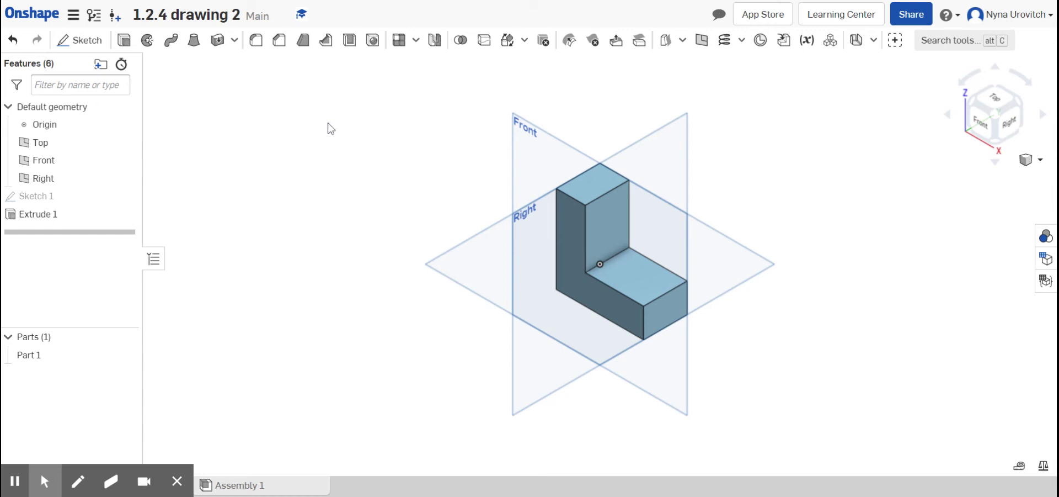
left_click(614, 234)
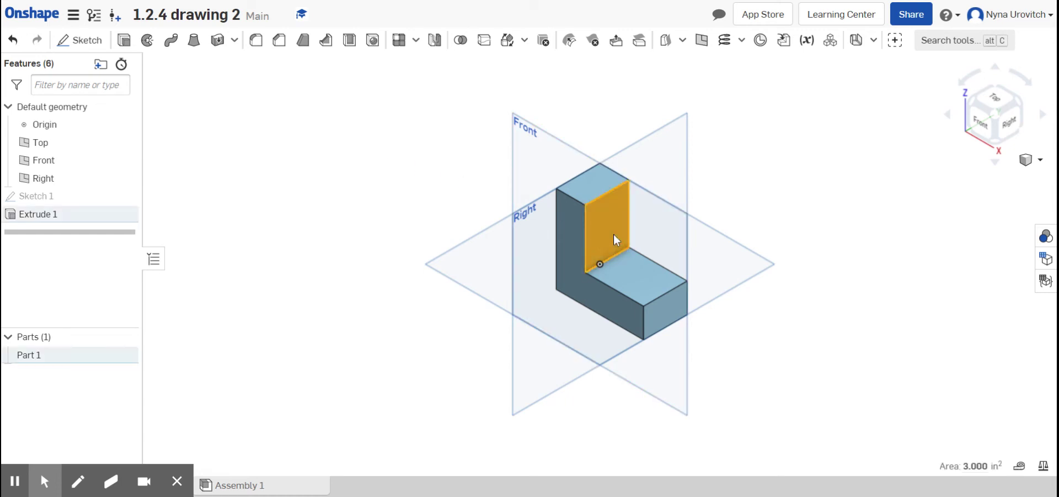
Step: Sketch a corner rectangle on the L's inner upright face from its top corner
left_click(82, 45)
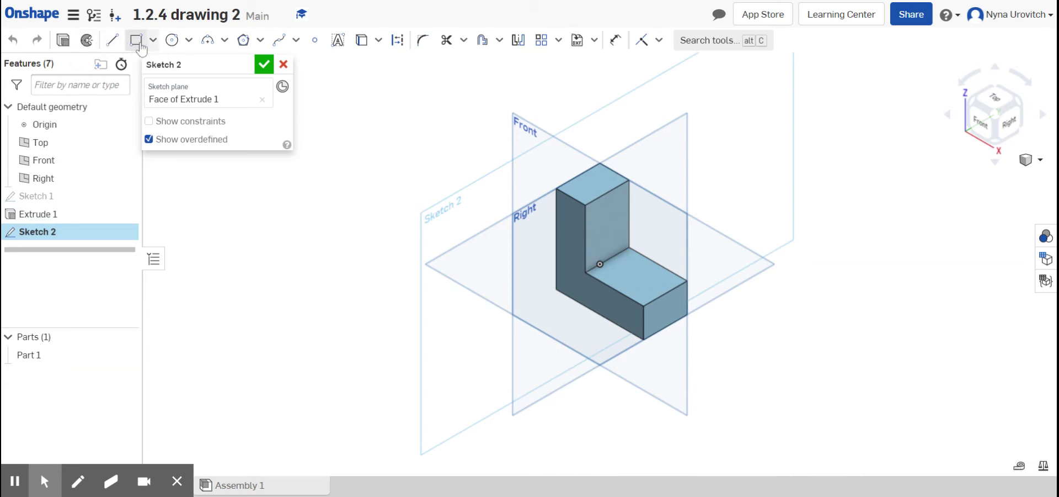
left_click(138, 43)
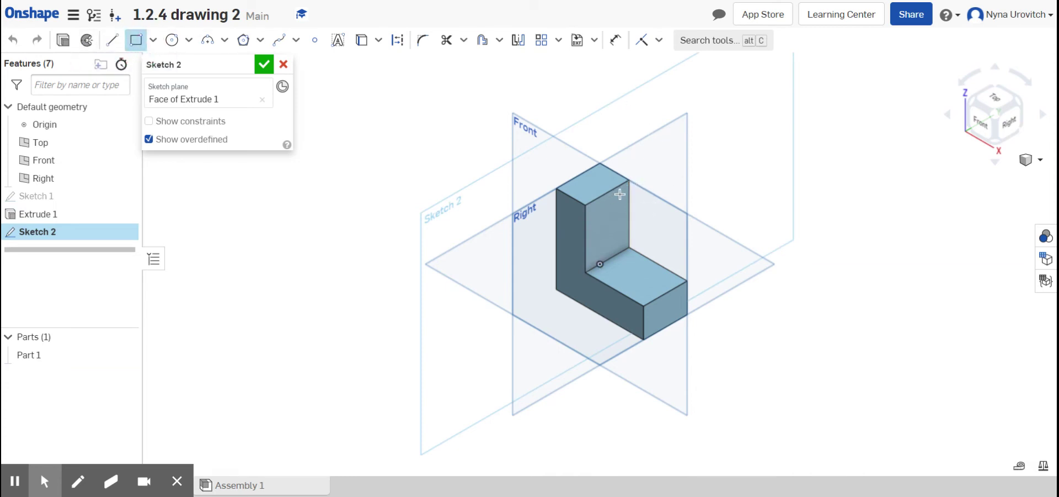
left_click(629, 181)
left_click(611, 257)
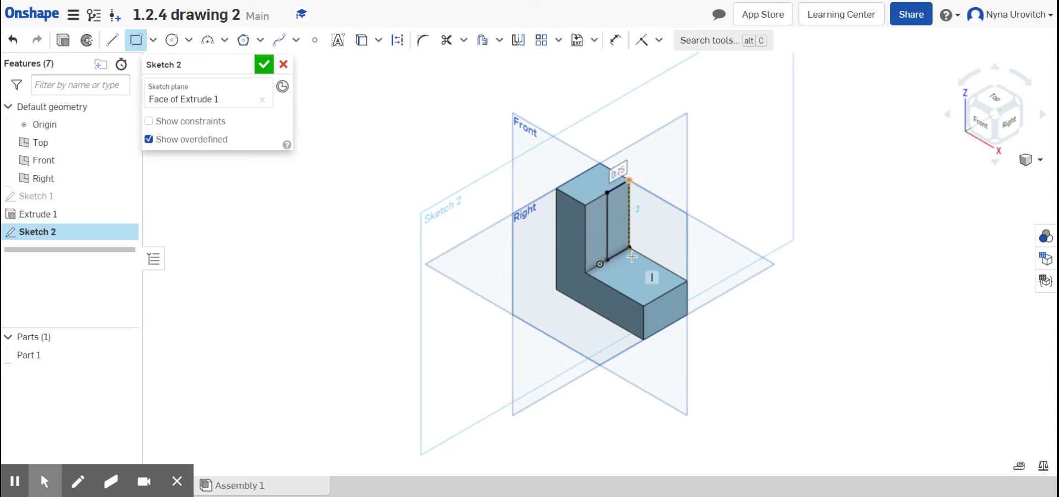
left_click(987, 125)
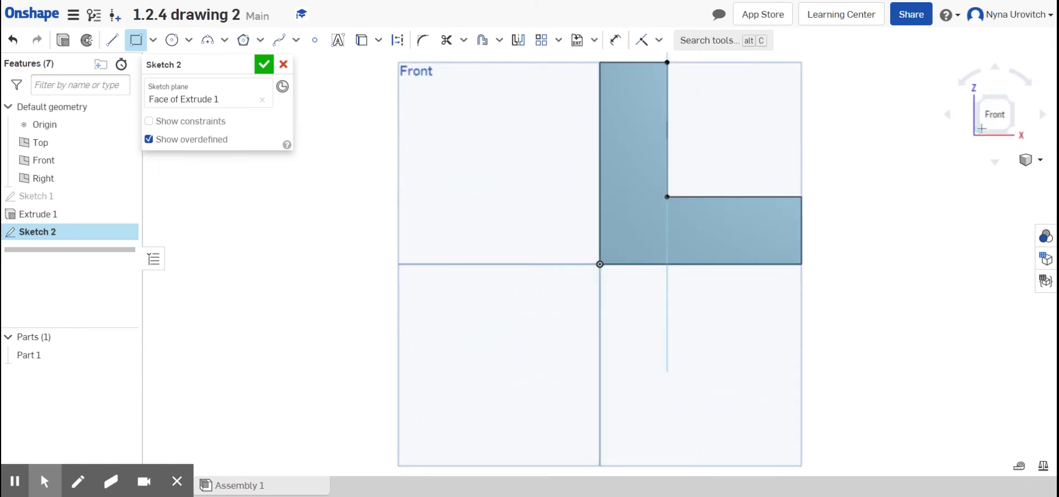
Step: From the Right view, dimension the rectangle 2 in tall and 0.75 in wide
left_click(1043, 116)
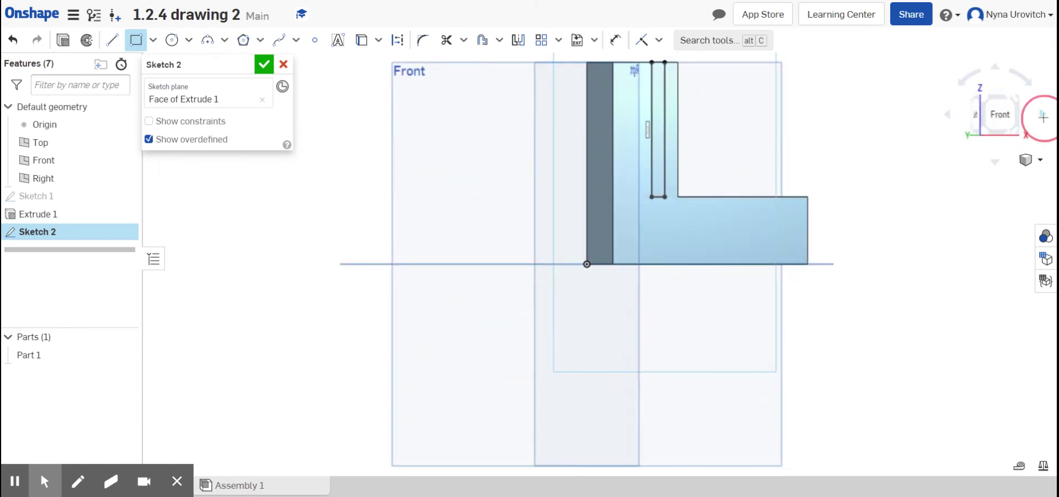
left_click(947, 115)
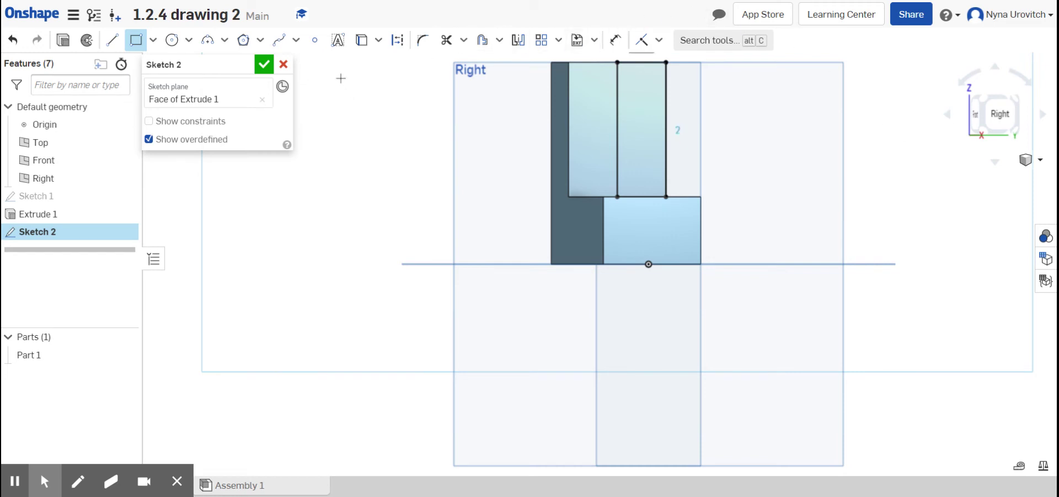
left_click(617, 42)
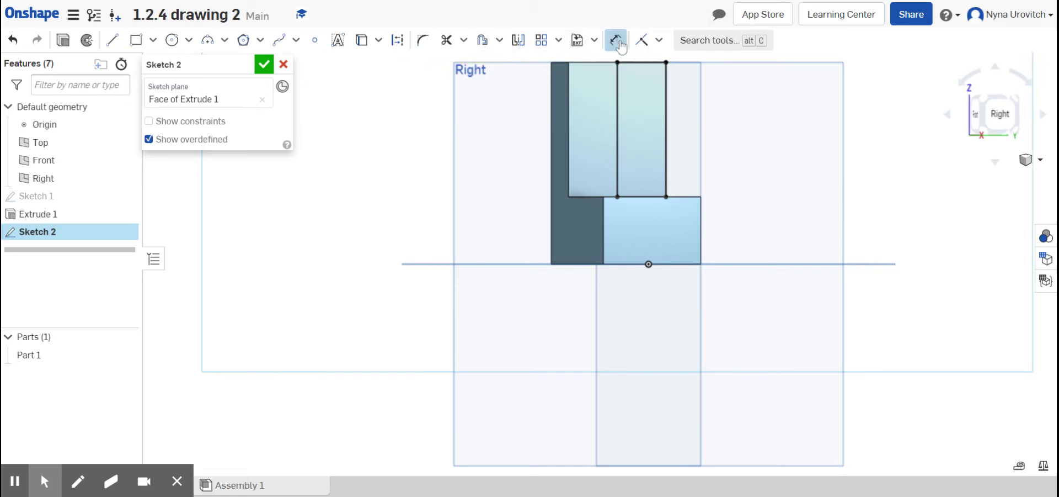
left_click(668, 114)
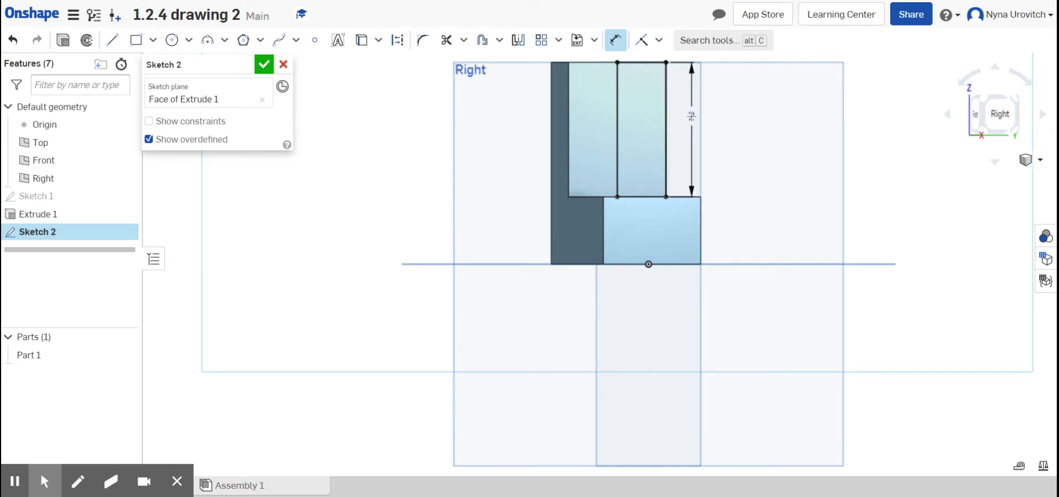
left_click(711, 118)
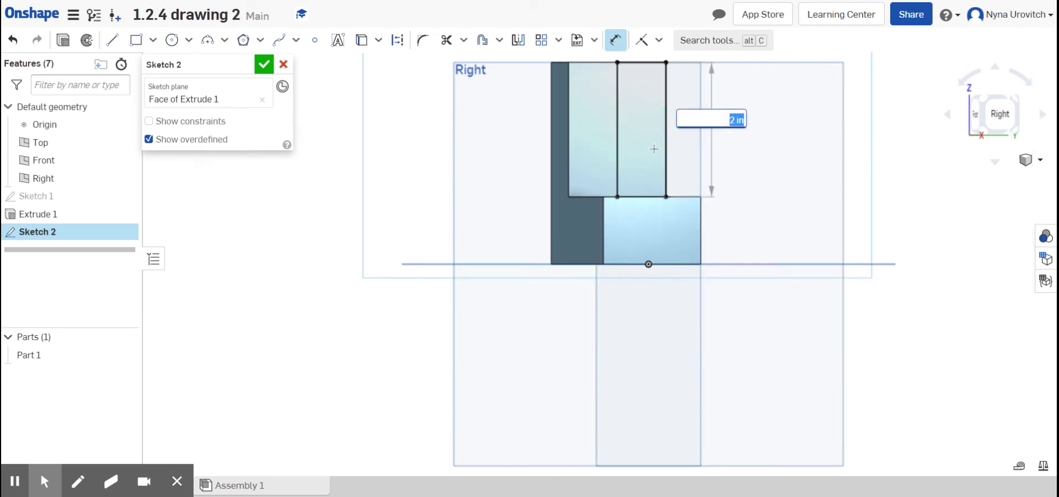
key("Return")
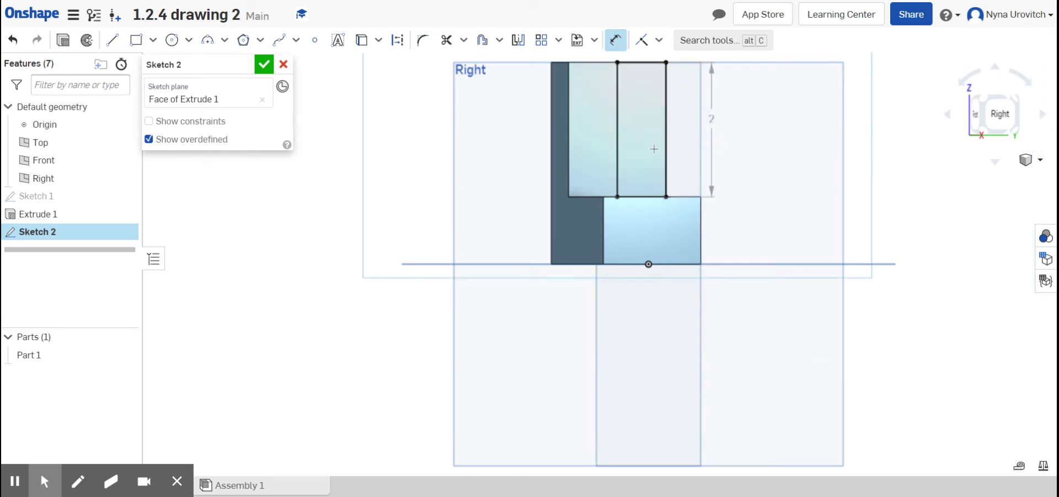
left_click(643, 61)
left_click(651, 53)
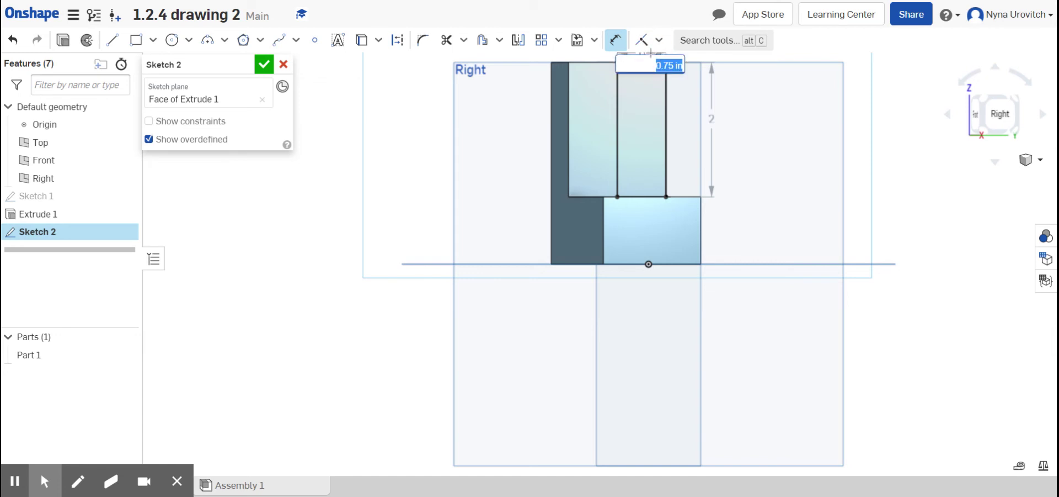
key("Return")
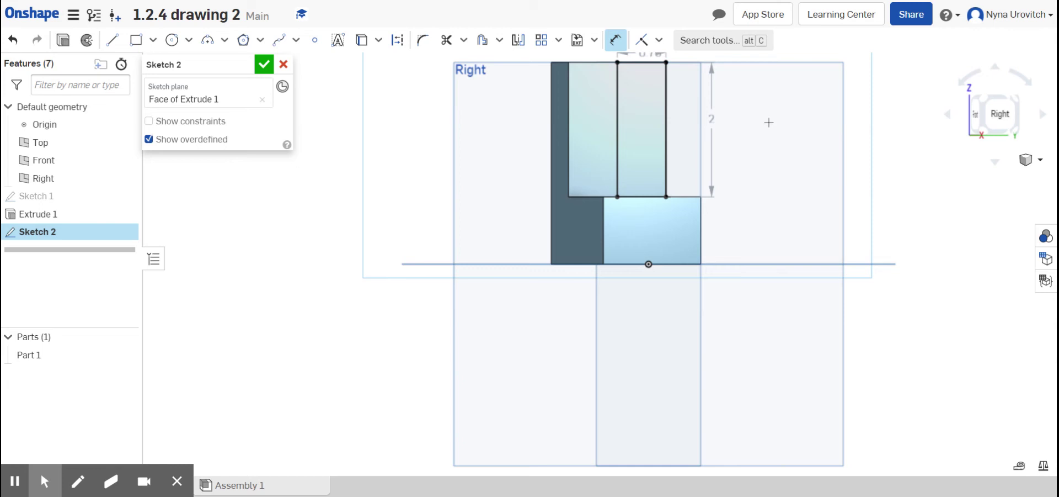
scroll(789, 165, "up", 3)
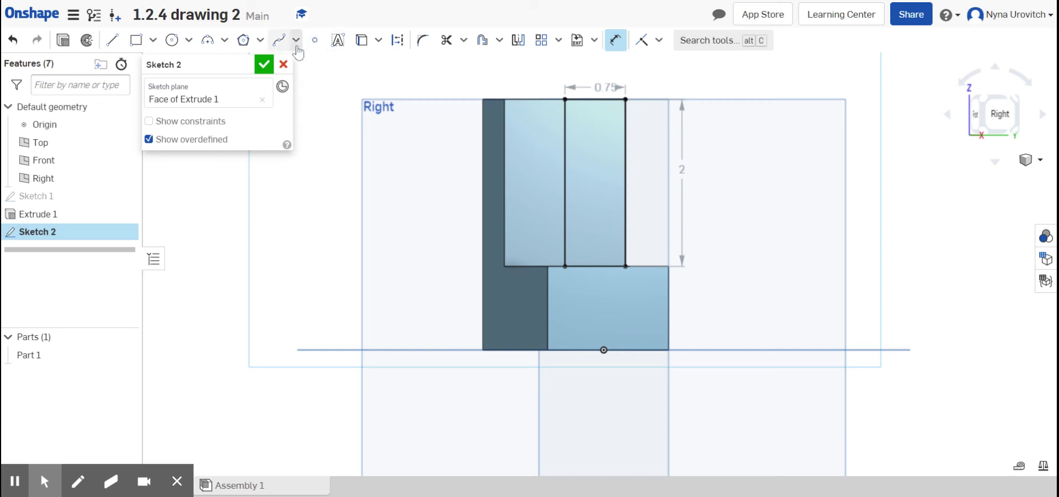
Step: Finish Sketch 2 and extrude its rectangle 1 in, adding it to Part 1
left_click(265, 66)
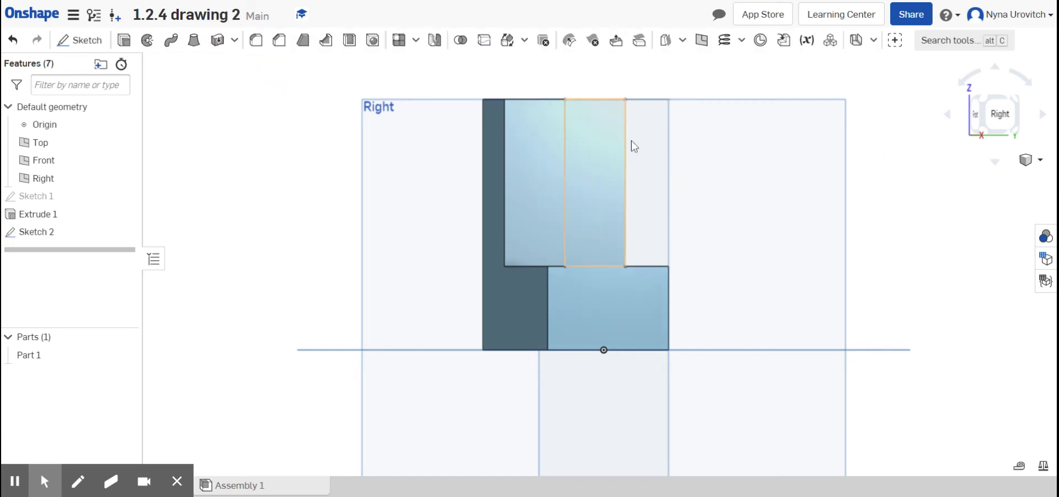
left_click(594, 164)
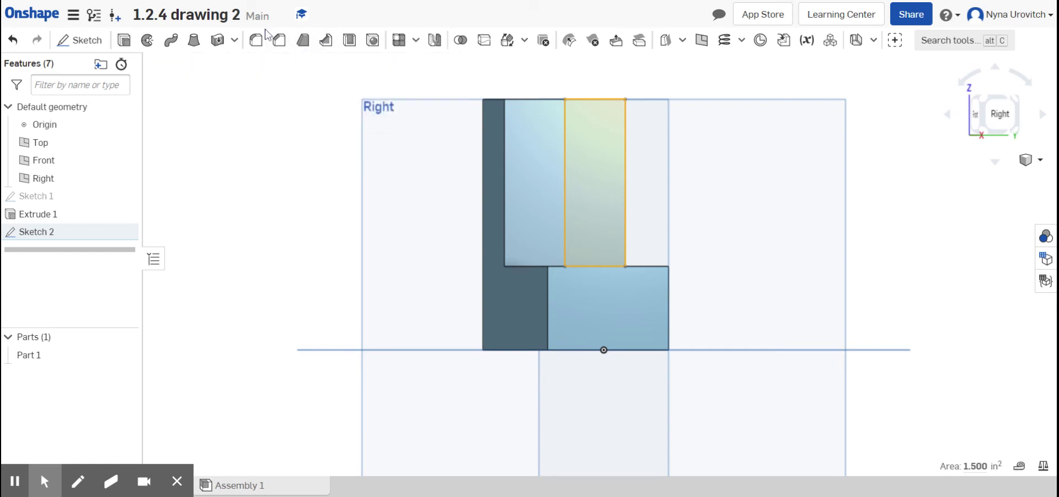
left_click(125, 42)
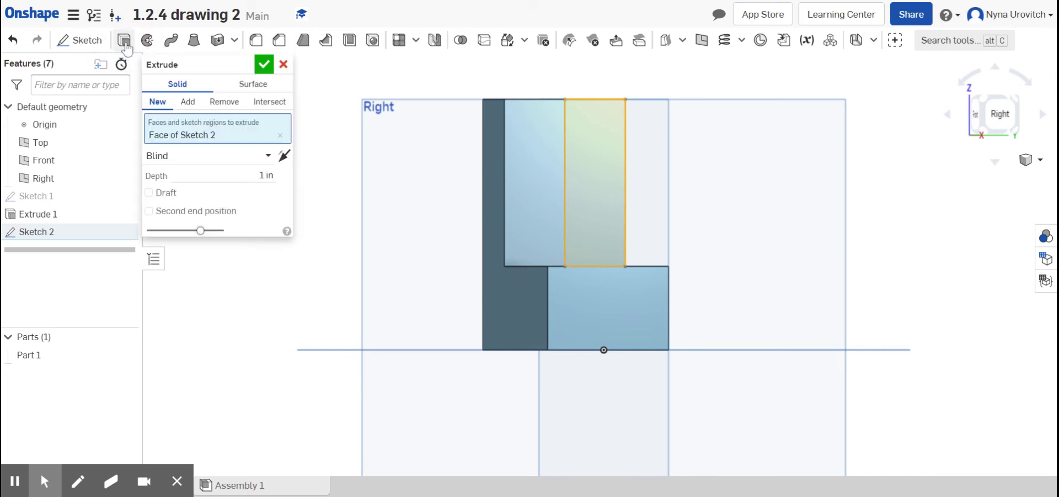
left_click(264, 64)
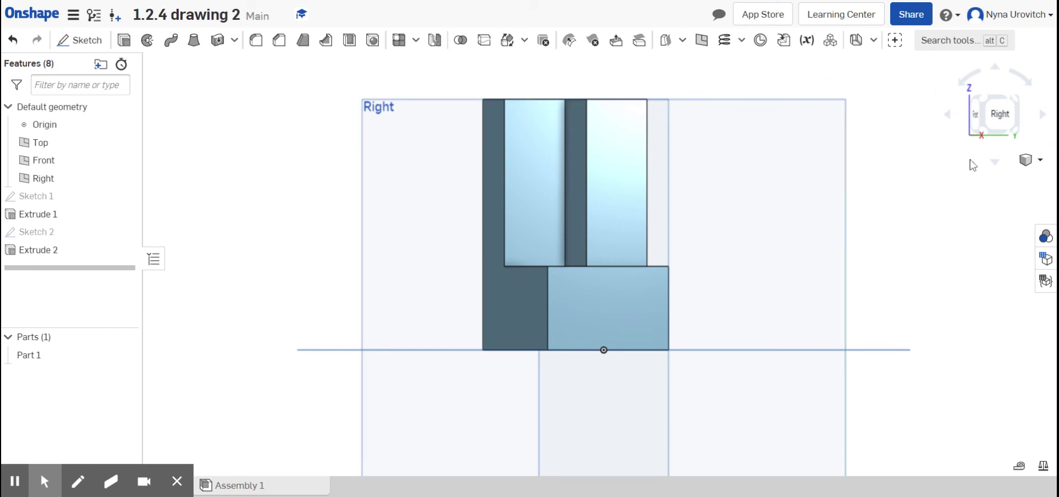
Step: In isometric view, start Sketch 3 on the second block's inner vertical face
left_click(1040, 160)
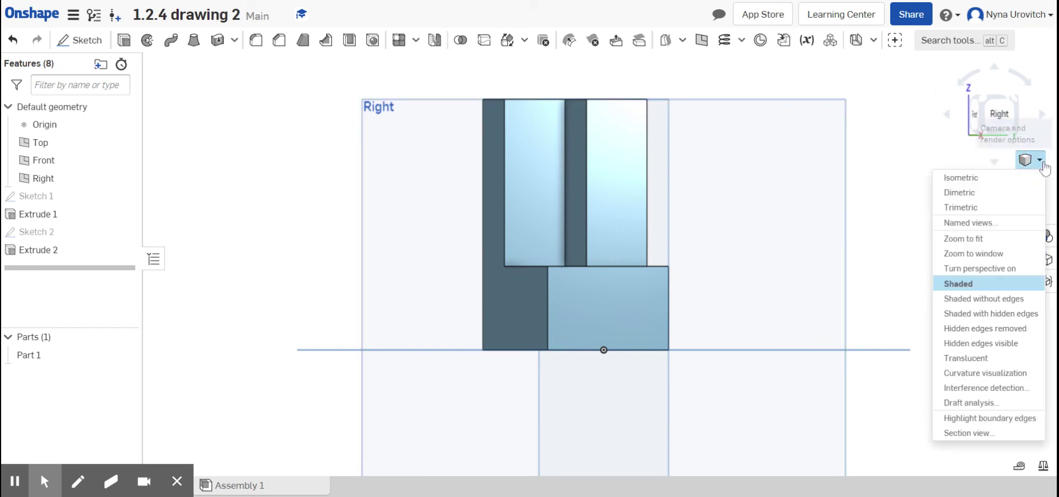
left_click(1011, 177)
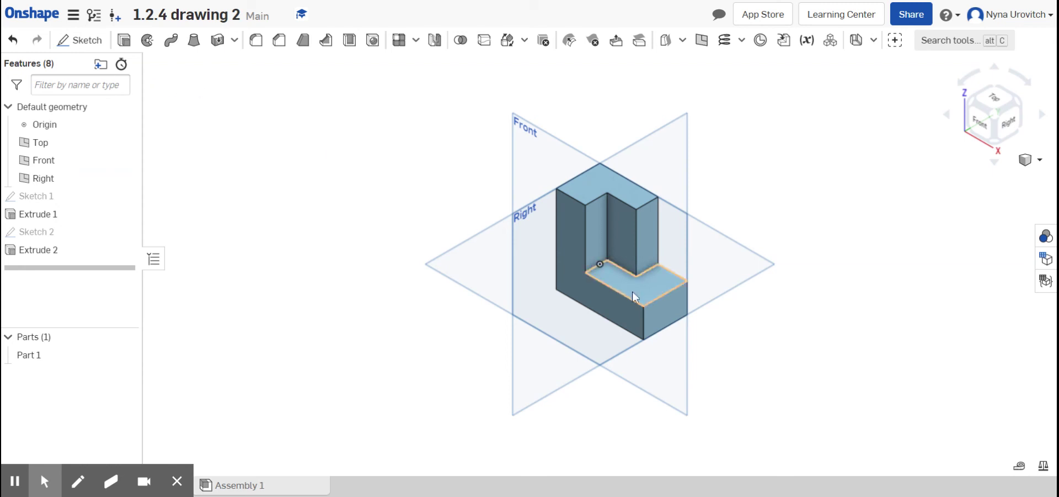
left_click(649, 254)
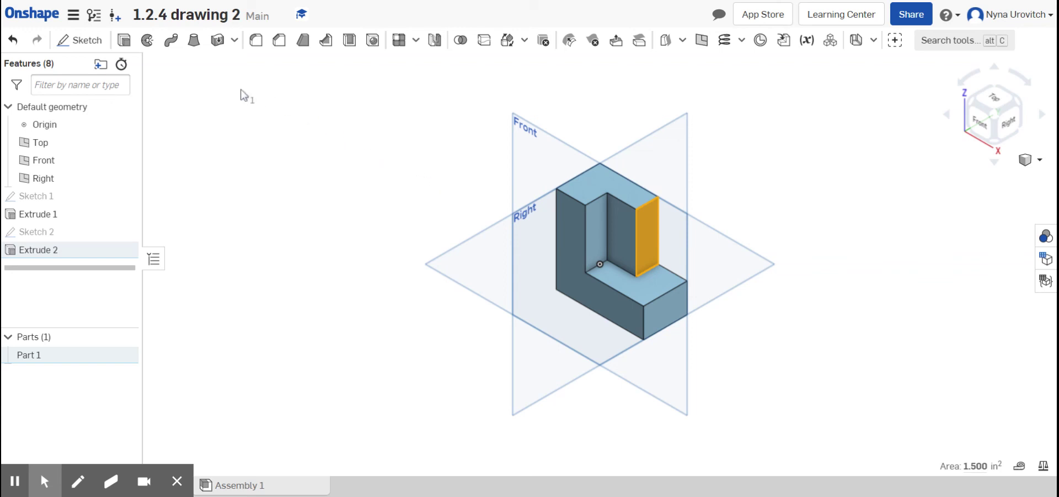
left_click(85, 40)
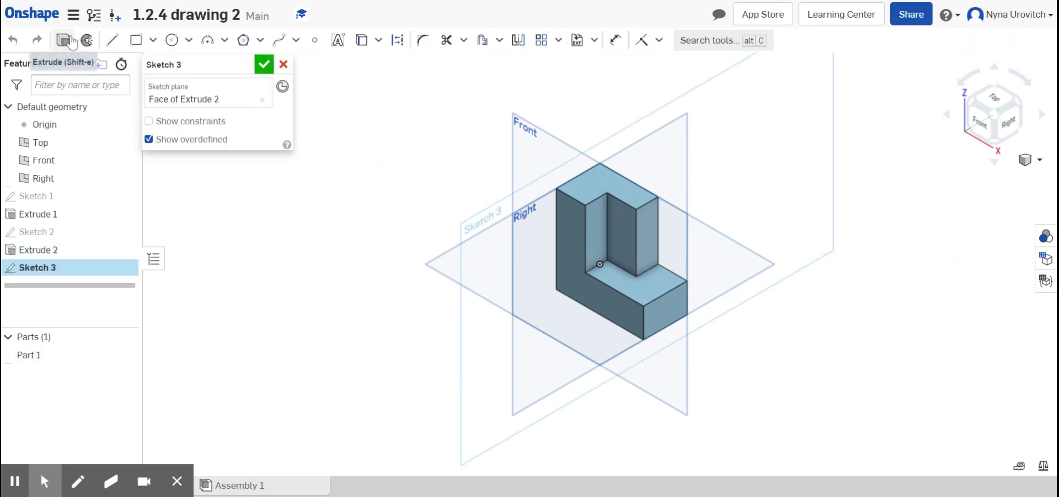
Step: Draw a 1 by 0.75 corner rectangle at the face's lower corner
left_click(648, 241)
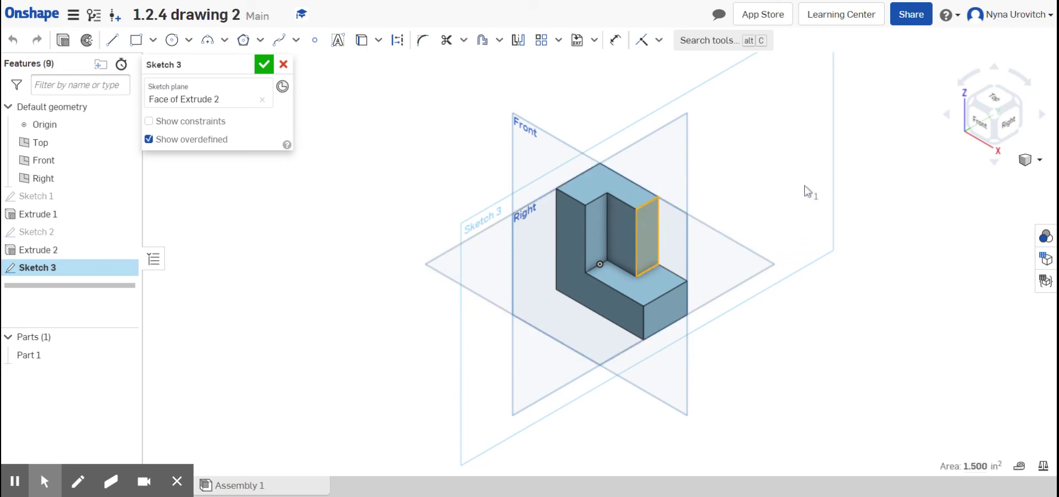
left_click(136, 41)
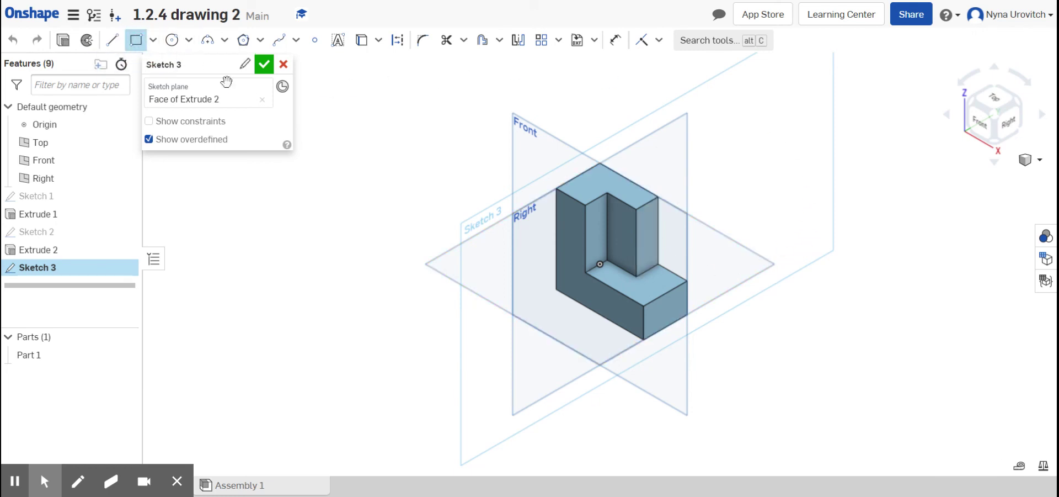
left_click(660, 266)
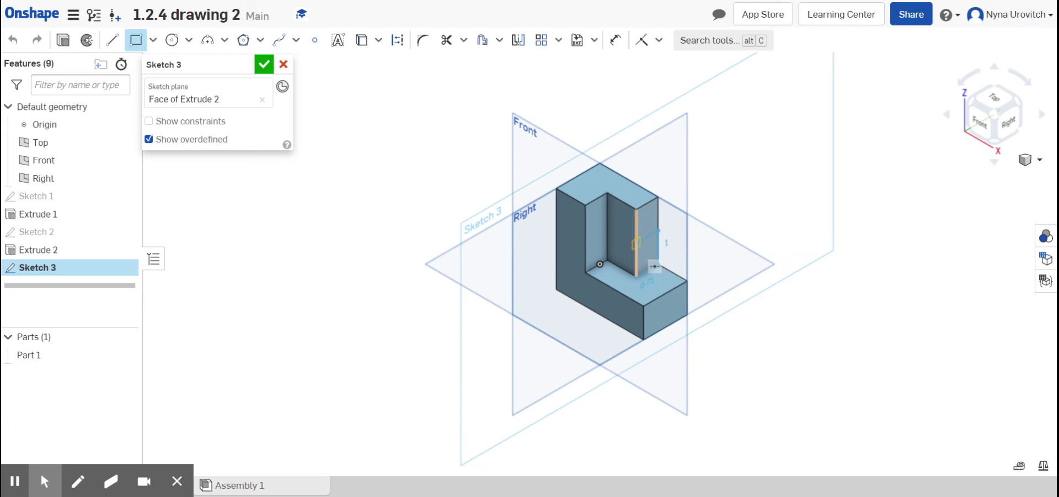
left_click(636, 243)
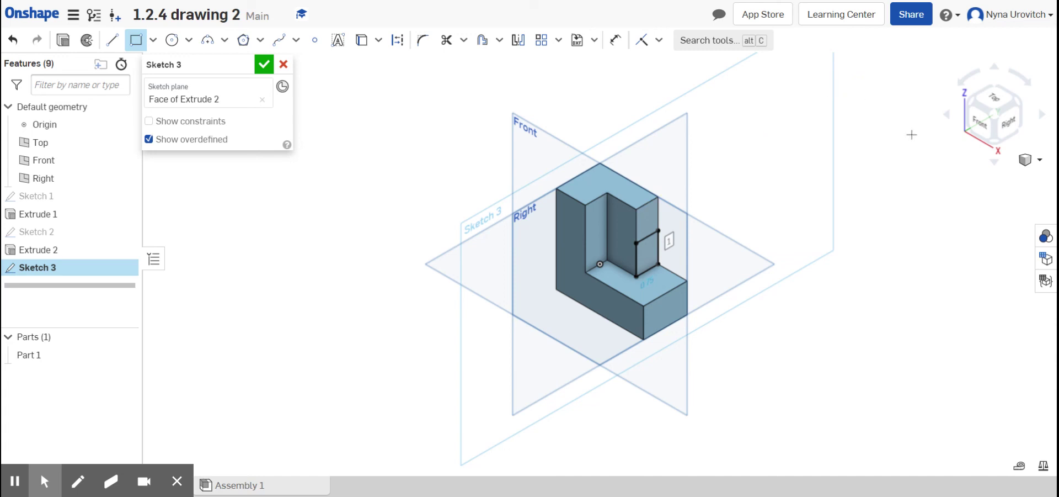
Step: From the Right view, dimension the Sketch 3 rectangle 1 in tall and 0.75 in wide, then finish the sketch
left_click(1006, 123)
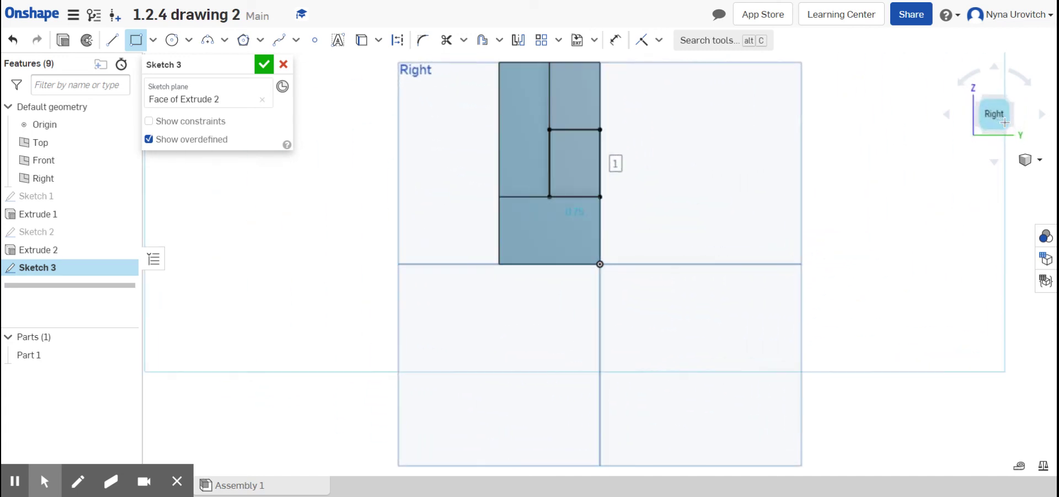
left_click(614, 44)
left_click(600, 149)
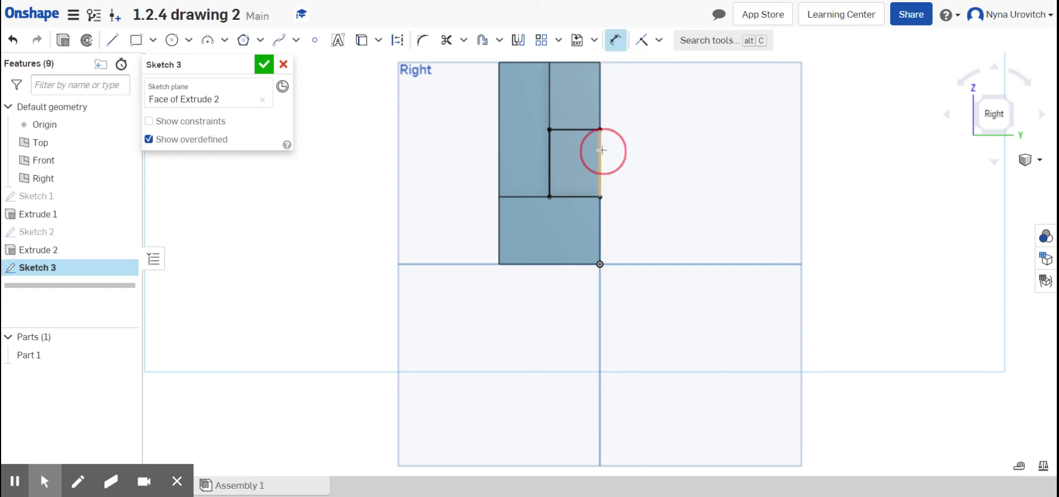
left_click(644, 163)
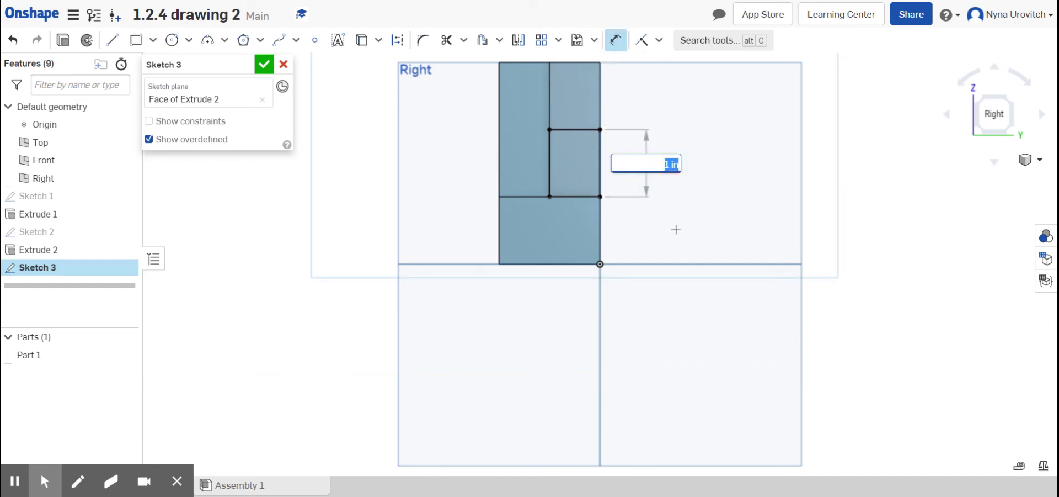
key("Return")
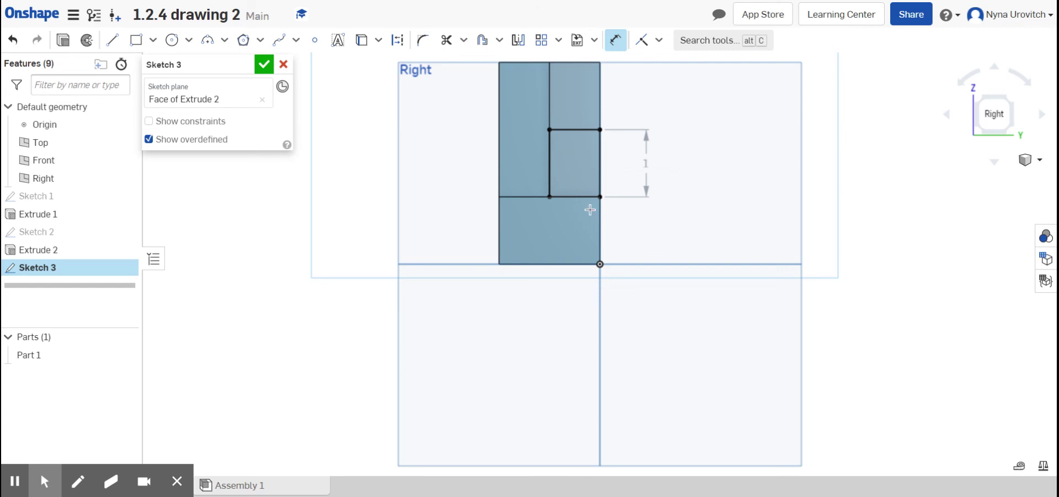
left_click(566, 196)
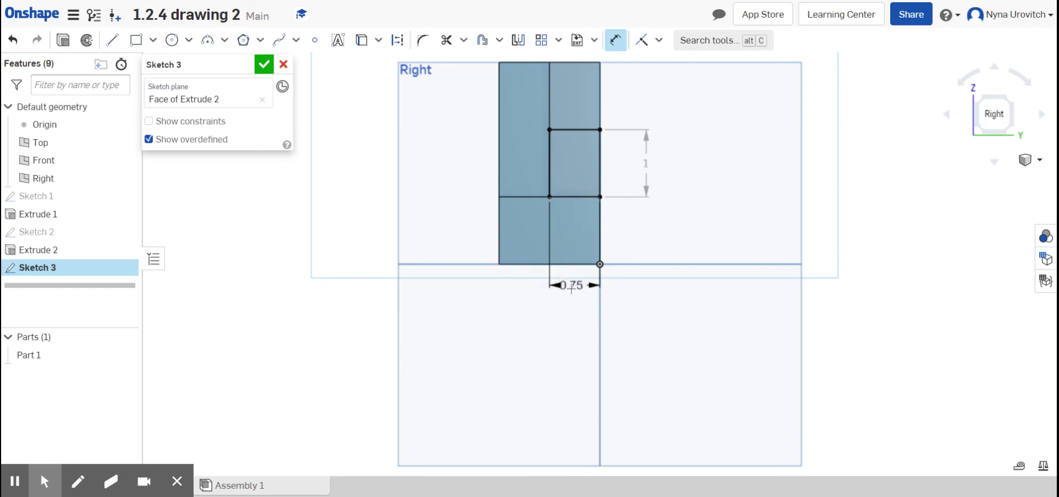
left_click(561, 292)
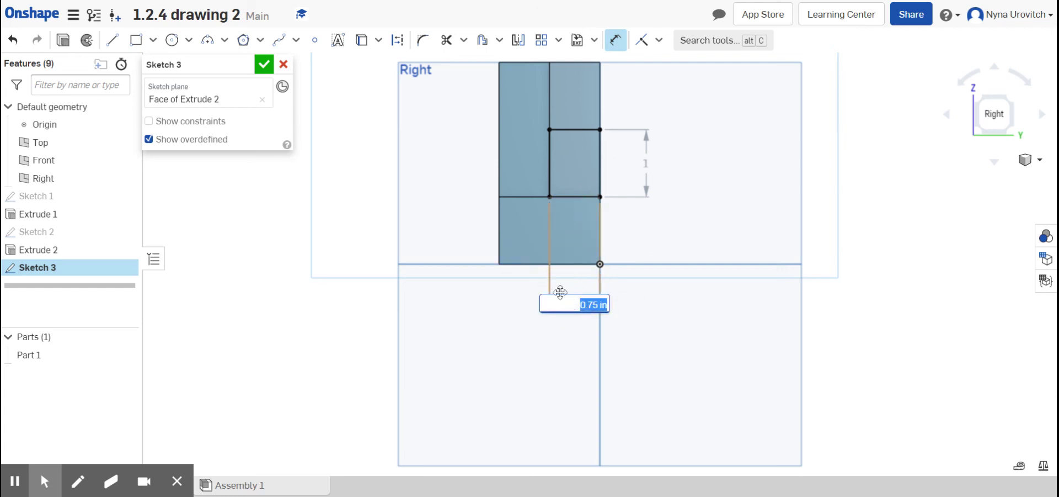
key("Return")
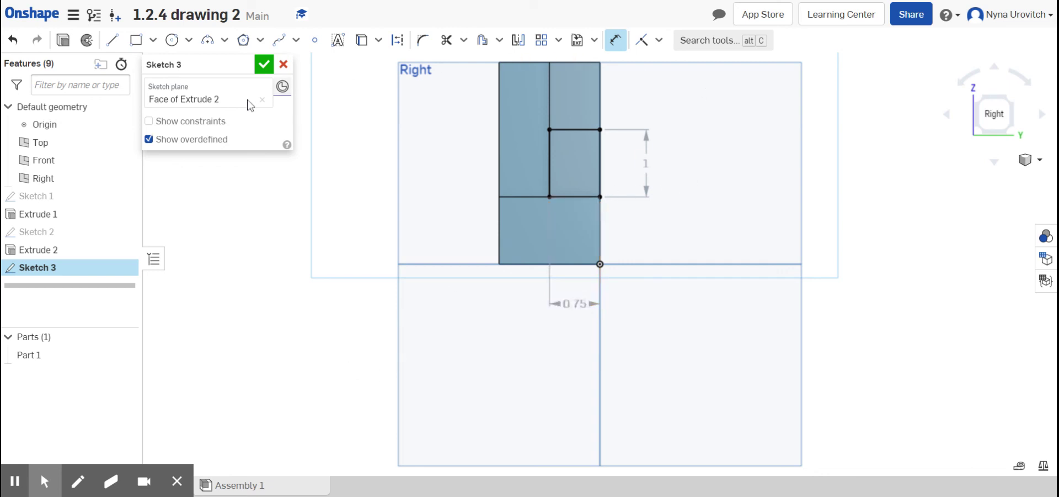
left_click(267, 65)
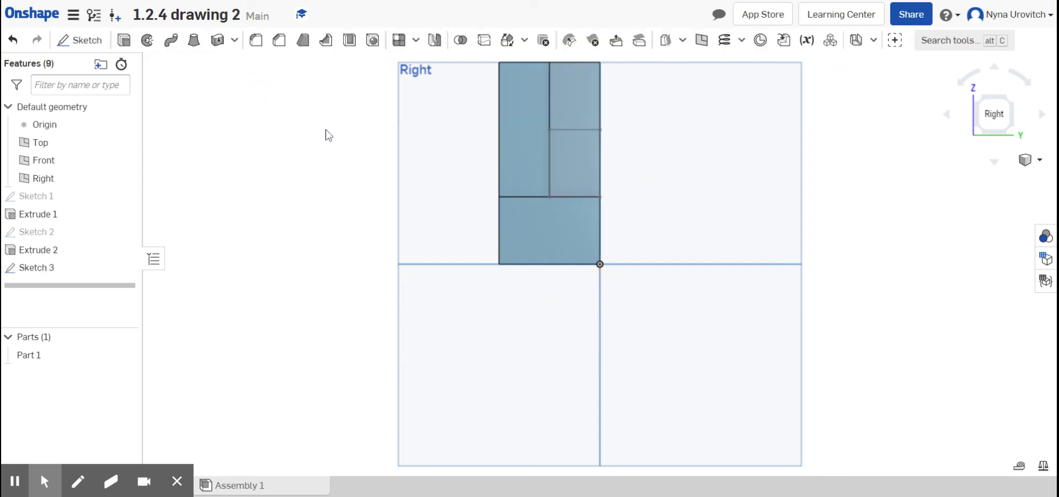
Step: In isometric view, add a 1 in blind extrusion (Extrude 3) of the Sketch 3 rectangle into the notch
left_click(1040, 160)
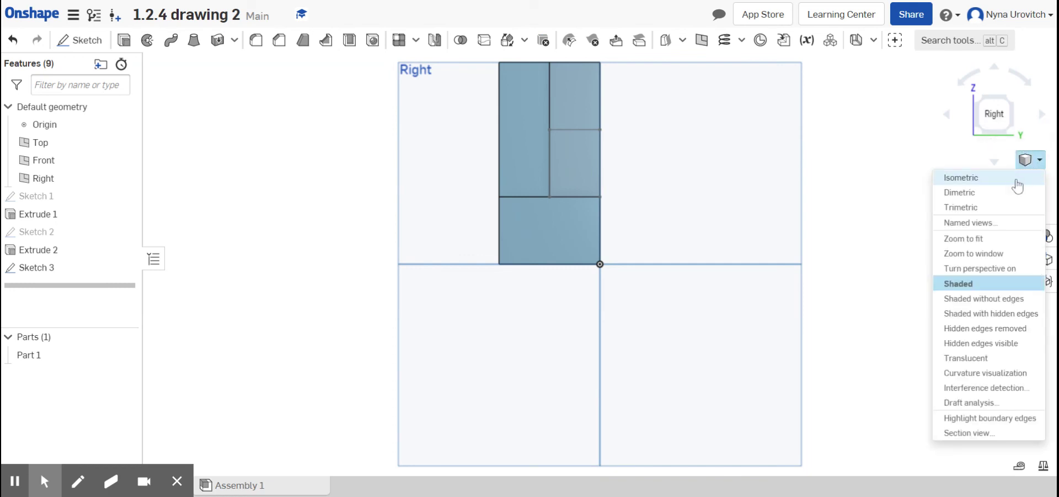
left_click(1011, 176)
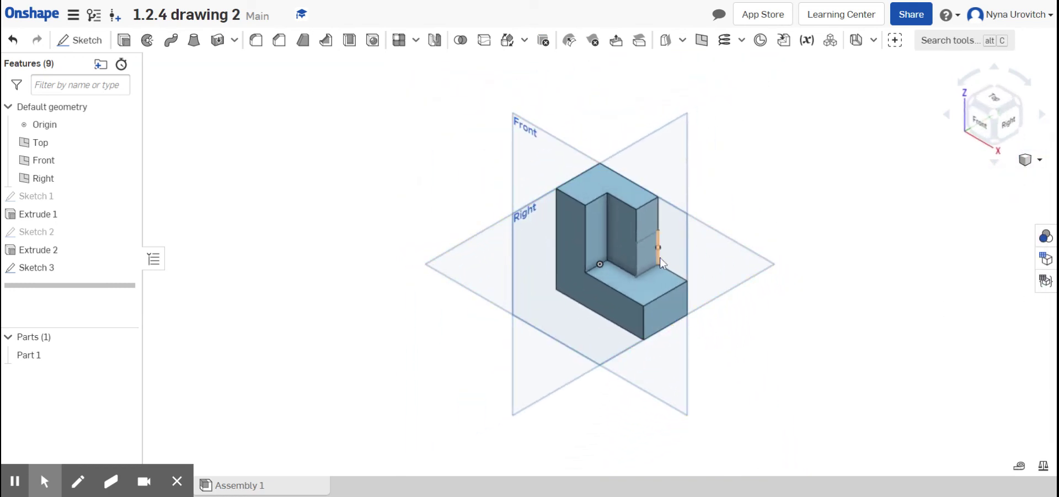
left_click(652, 257)
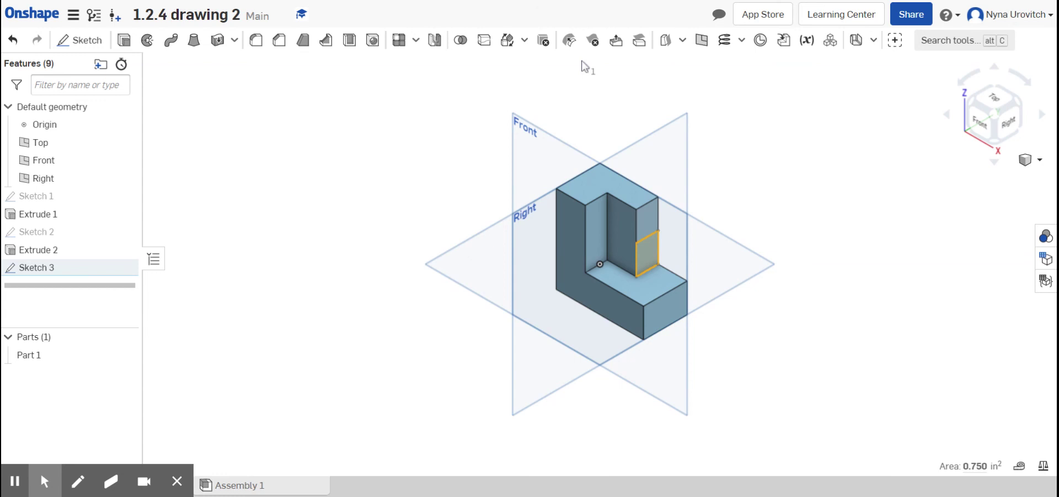
left_click(124, 39)
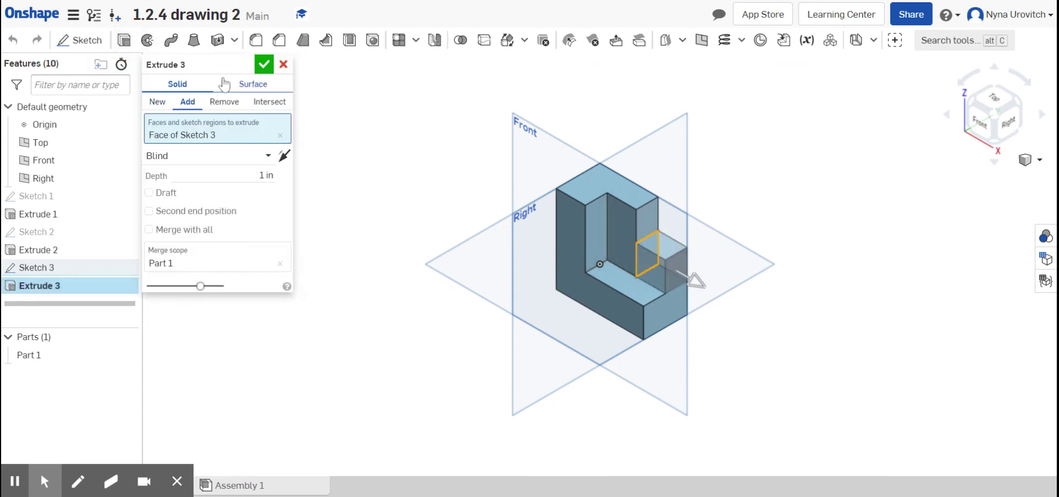
left_click(263, 64)
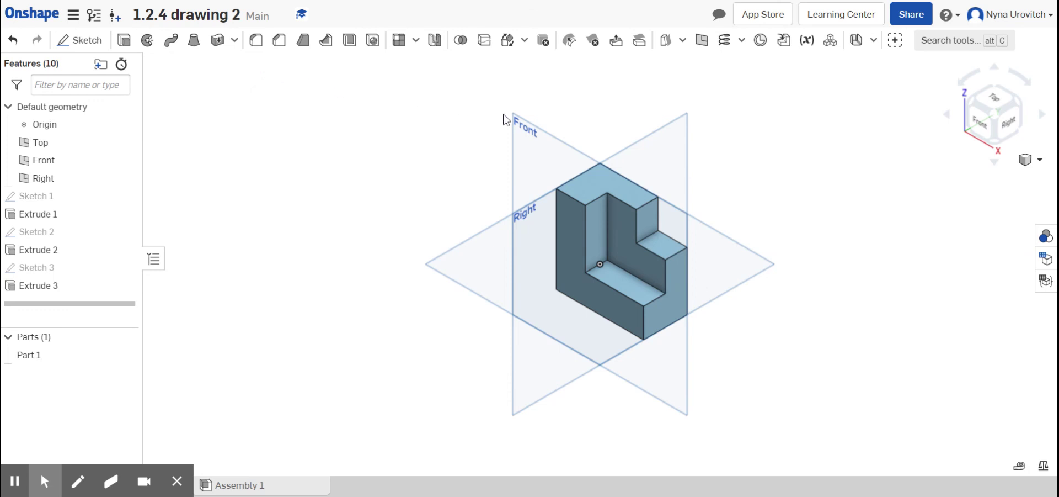